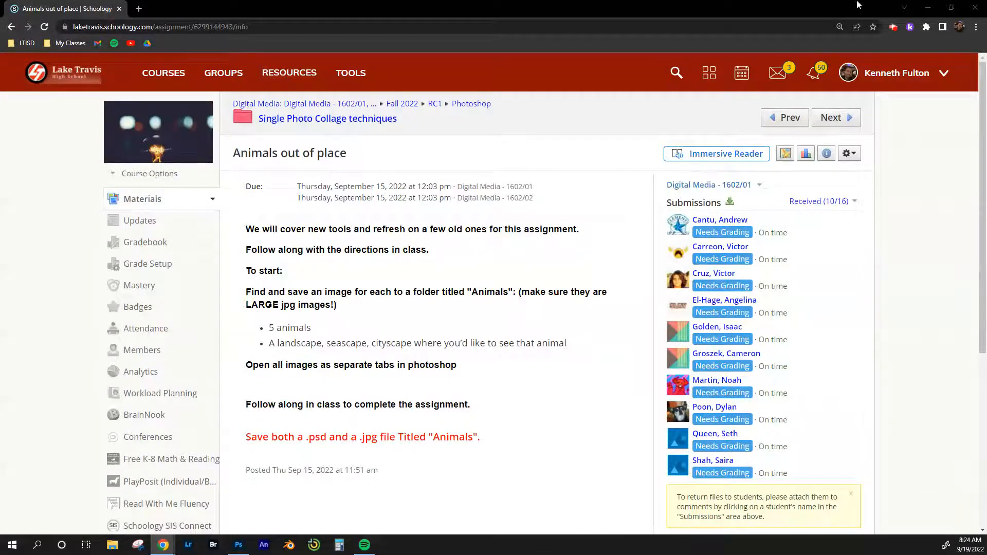
Switch from the browser to Photoshop, look through the open images and bring up giraffe.jpg.
left_click(929, 8)
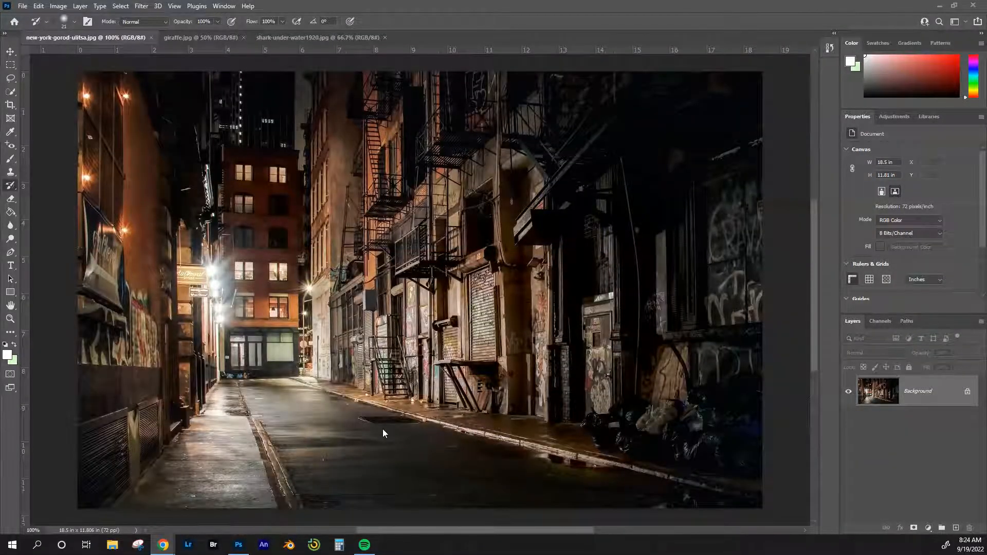
left_click(197, 35)
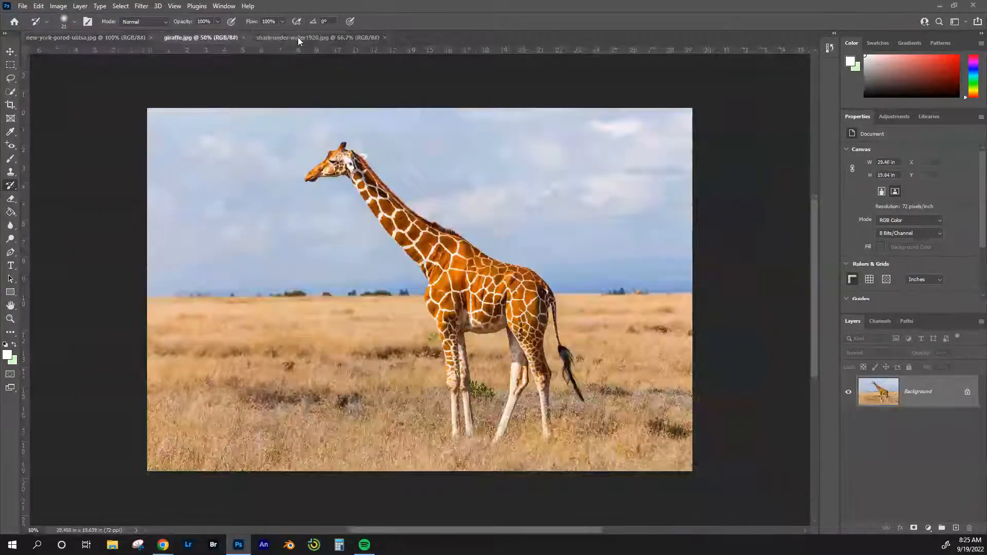
left_click(298, 37)
left_click(210, 37)
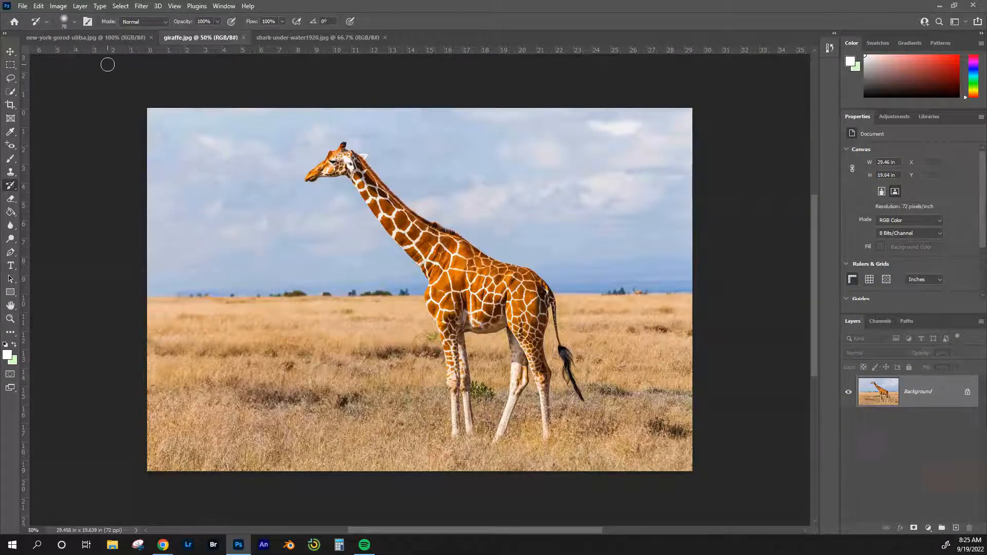
Select the whole giraffe with the Object Selection tool by framing it with a rectangle.
left_click(12, 93)
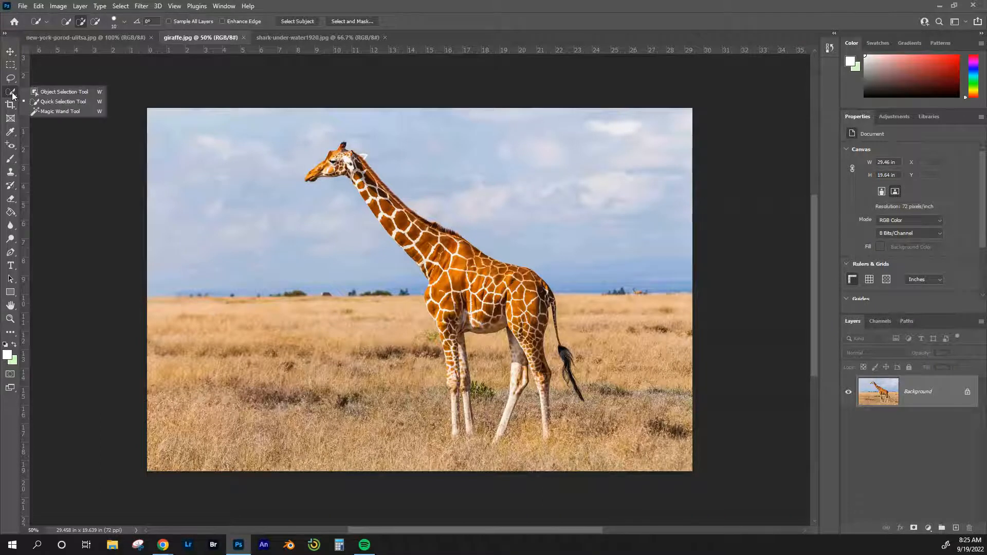
left_click(78, 94)
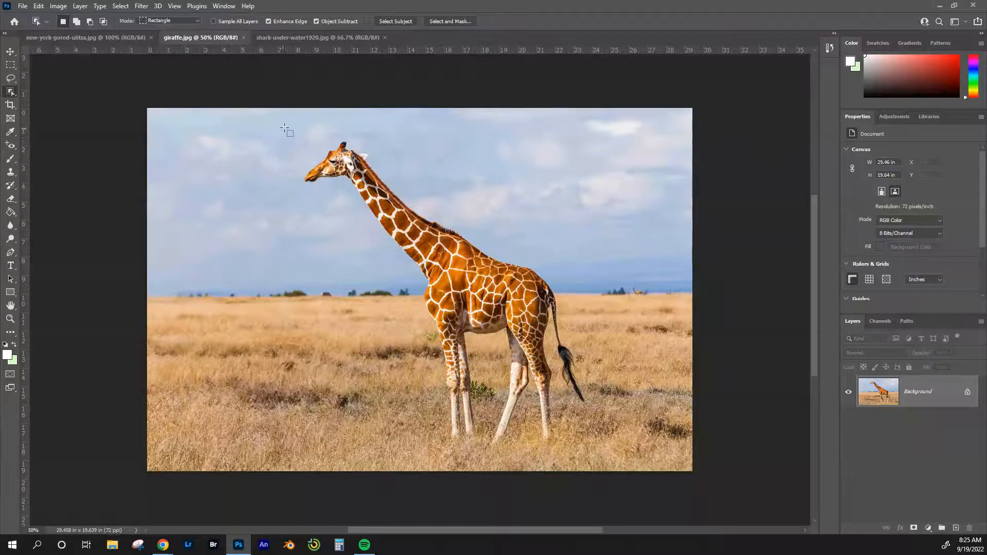
left_click_drag(285, 126, 606, 448)
Add the giraffe's missing white ear to the selection using the Quick Selection tool with a brush size of 20.
right_click(11, 92)
left_click(56, 101)
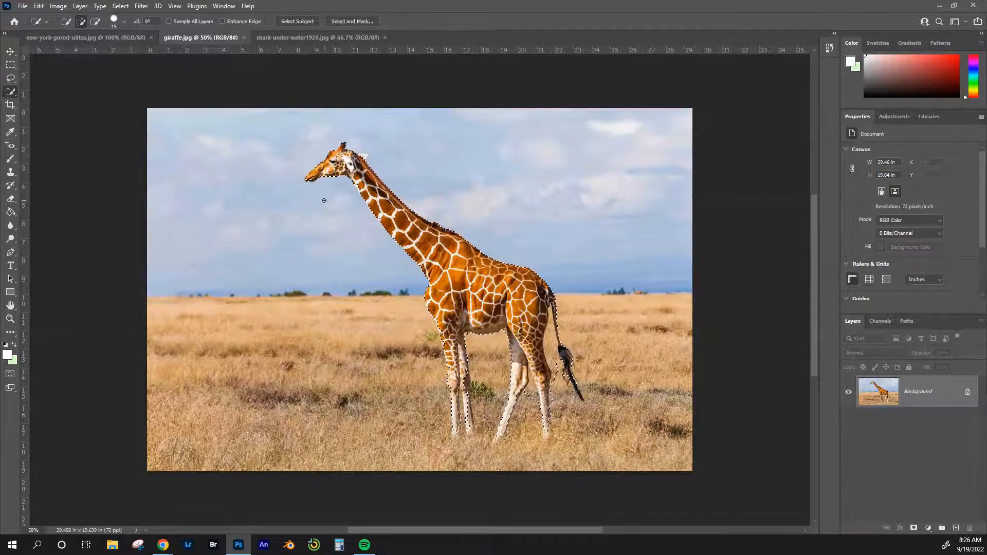
key("bracketright")
key("bracketright")
key("bracketright")
key("bracketright")
key("bracketright")
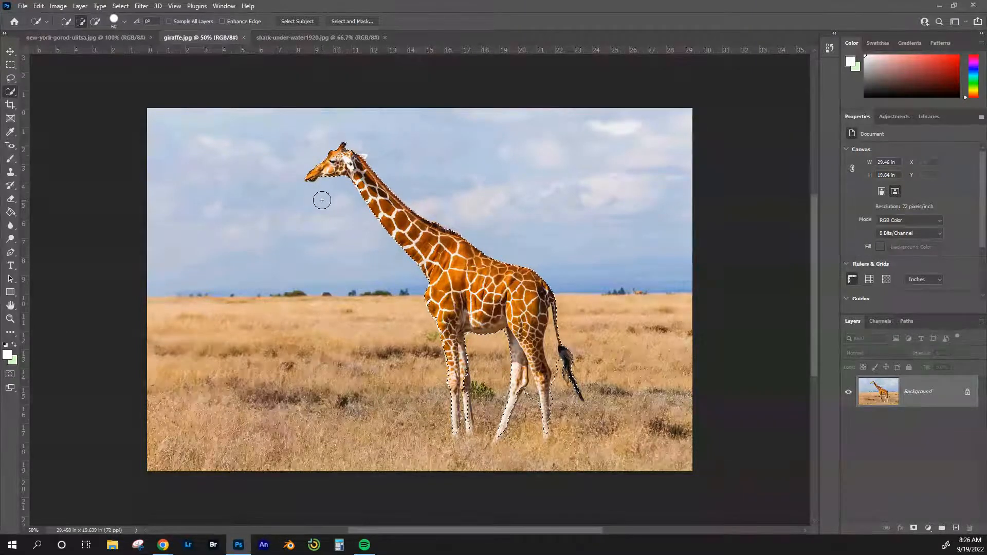
key("bracketright")
key("bracketright")
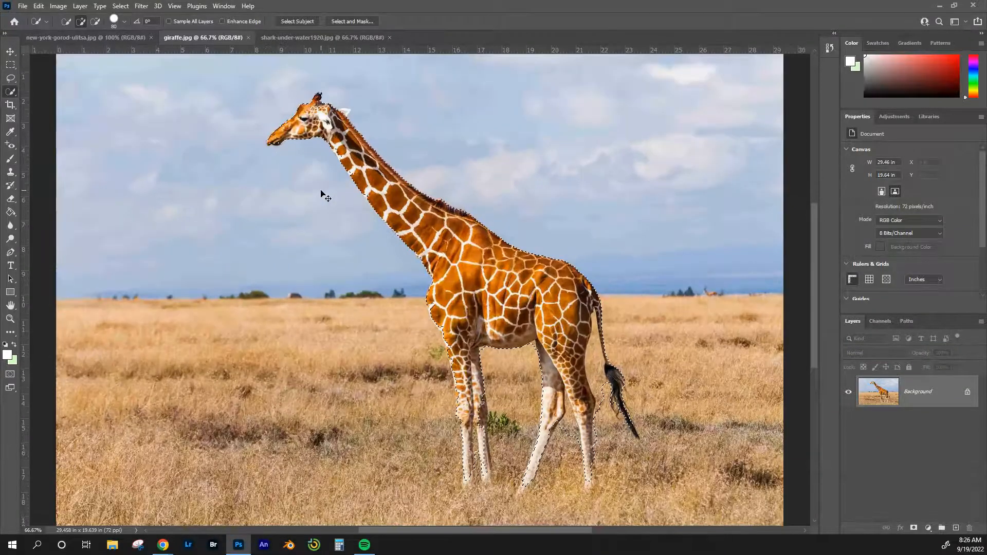
key("ctrl+1")
left_click_drag(212, 121, 258, 390)
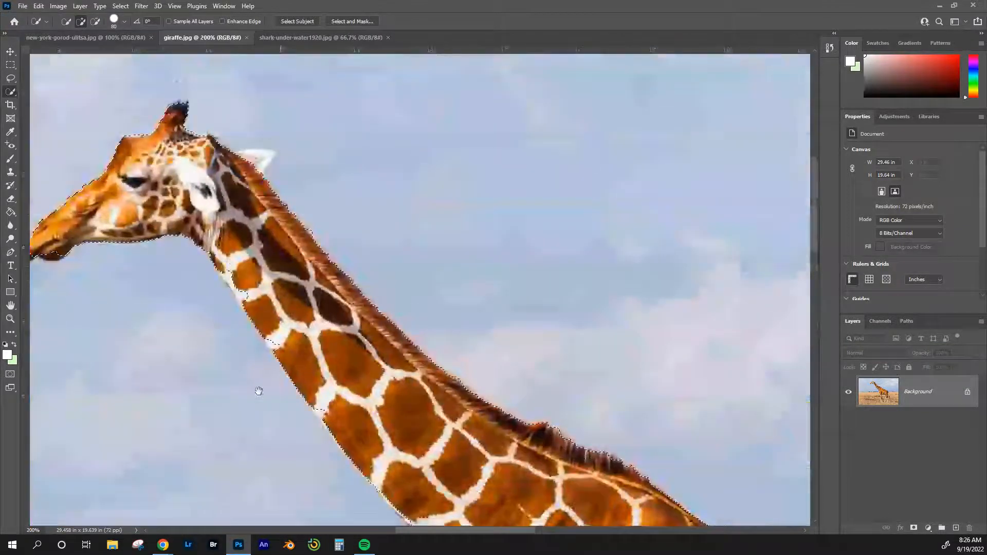
key("ctrl+plus")
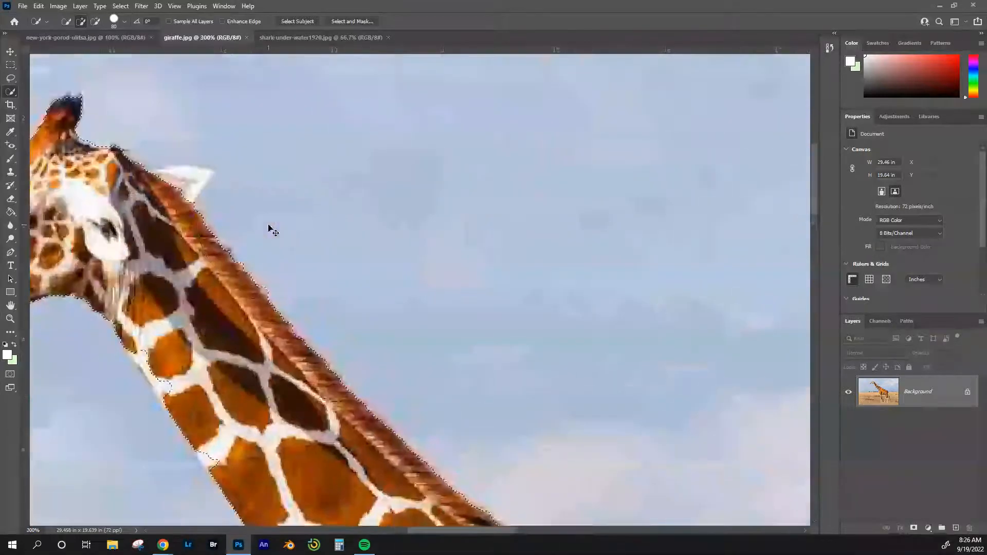
left_click_drag(222, 214, 328, 236)
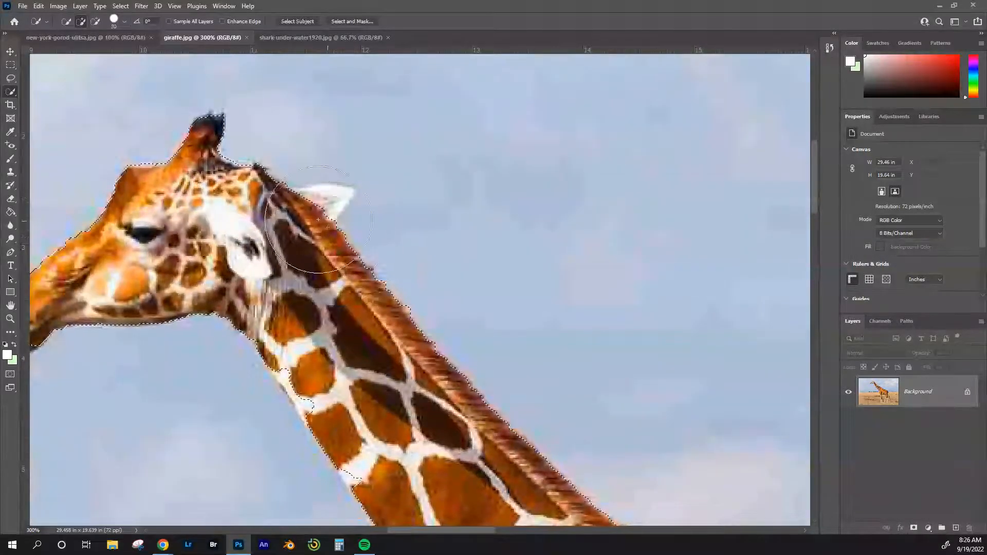
left_click(316, 201)
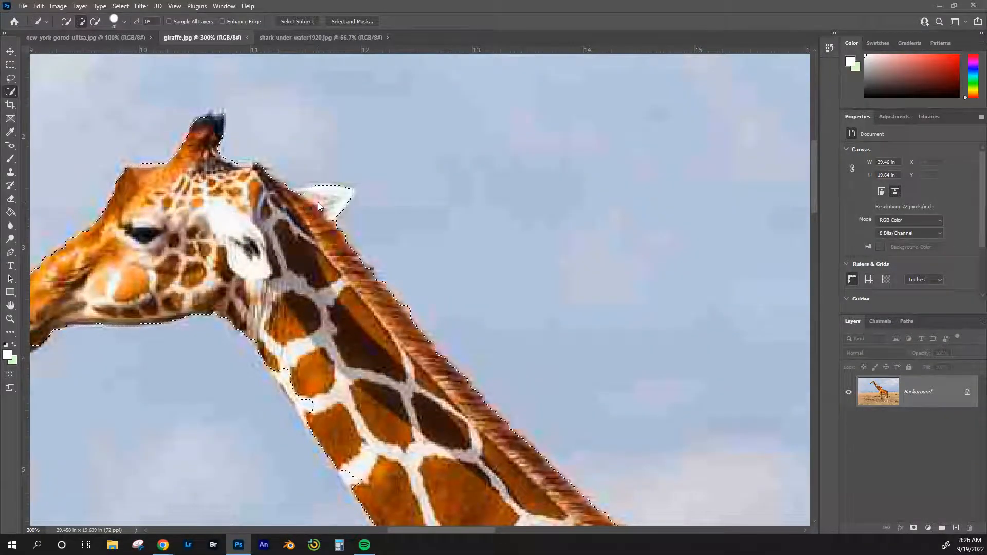
key("bracketleft")
key("bracketleft")
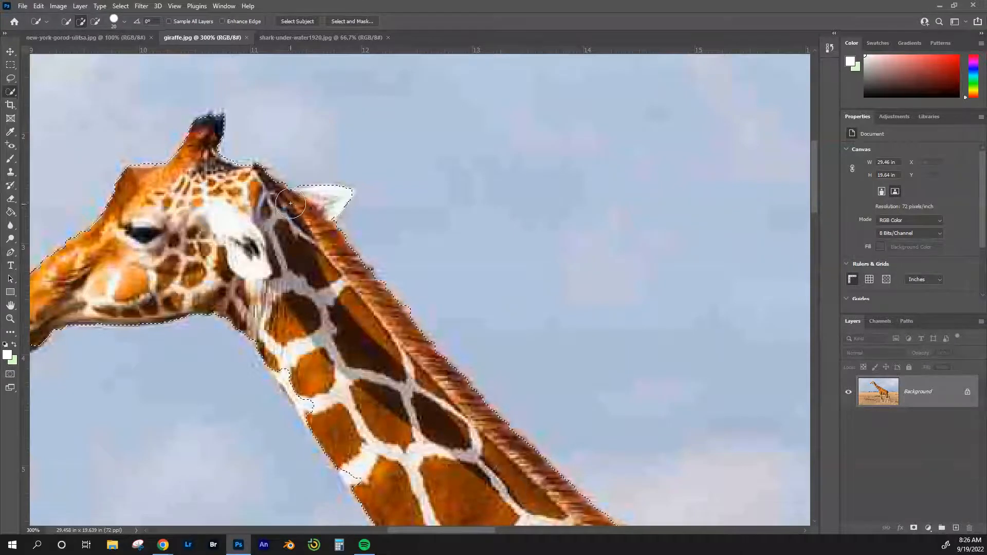
Subtract the grass between the giraffe's tail and hind leg from the selection.
left_click_drag(491, 374, 177, 73)
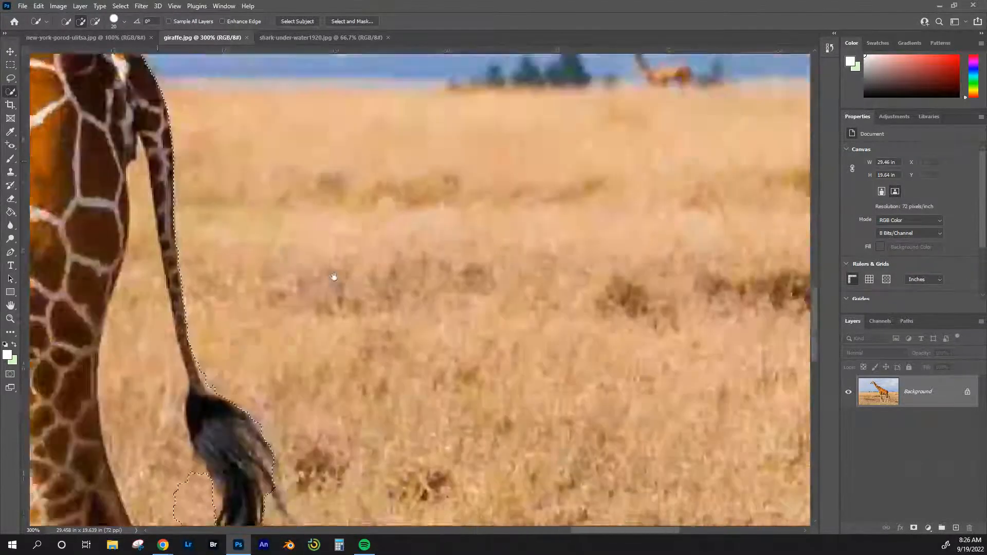
left_click_drag(334, 278, 586, 332)
mouse_move(367, 191)
left_mouse_down()
mouse_move(443, 263)
mouse_move(494, 276)
left_mouse_up()
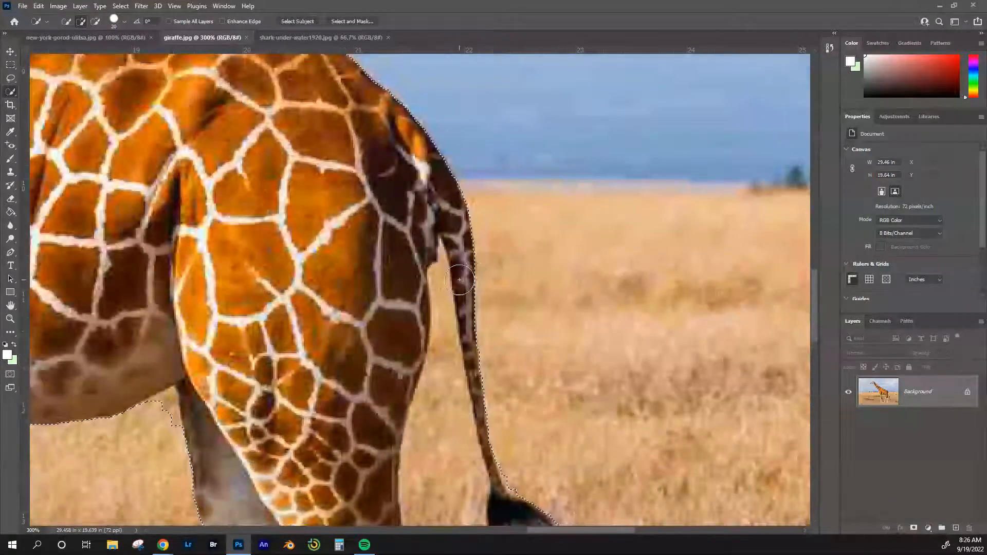
left_click(523, 330)
key("ctrl+z")
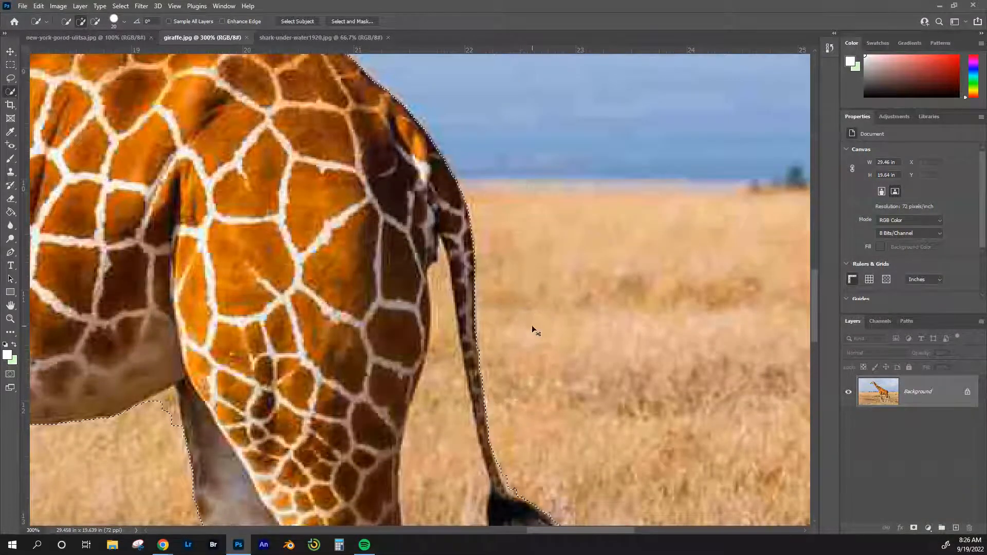
left_click_drag(564, 408, 551, 94)
left_click_drag(432, 271, 430, 253)
key("alt")
mouse_move(427, 252)
left_mouse_down()
mouse_move(469, 380)
mouse_move(449, 411)
left_mouse_up()
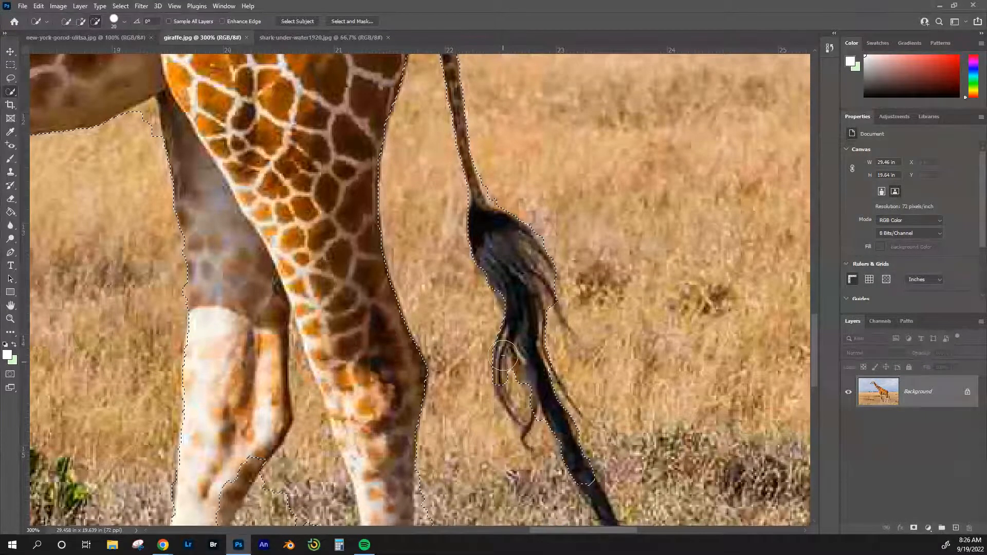
left_click_drag(410, 127, 468, 292)
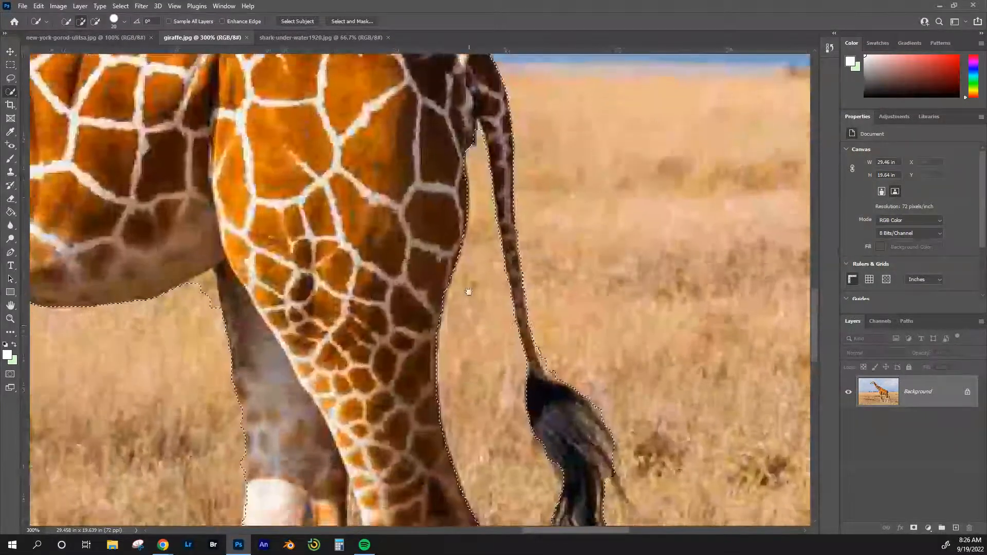
Remove the grass between and behind the lower hind legs from the selection, keeping the leg edges selected.
scroll(469, 292, "down", 5)
scroll(368, 249, "down", 3)
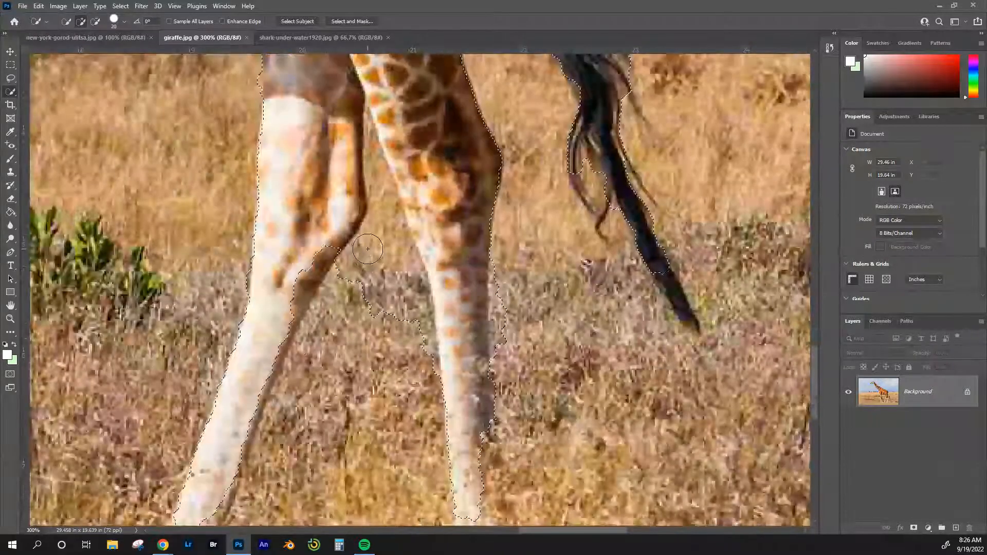
mouse_move(367, 249)
left_mouse_down()
mouse_move(360, 282)
mouse_move(375, 306)
mouse_move(402, 315)
left_mouse_up()
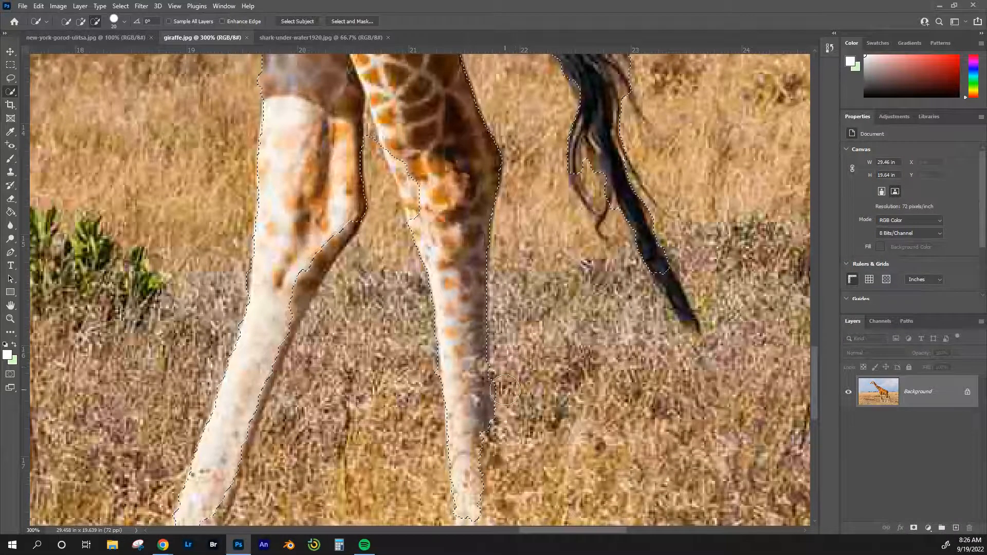
mouse_move(511, 404)
left_mouse_down()
mouse_move(504, 410)
mouse_move(472, 372)
left_mouse_up()
left_click(420, 376, "alt")
left_click_drag(403, 158, 416, 175)
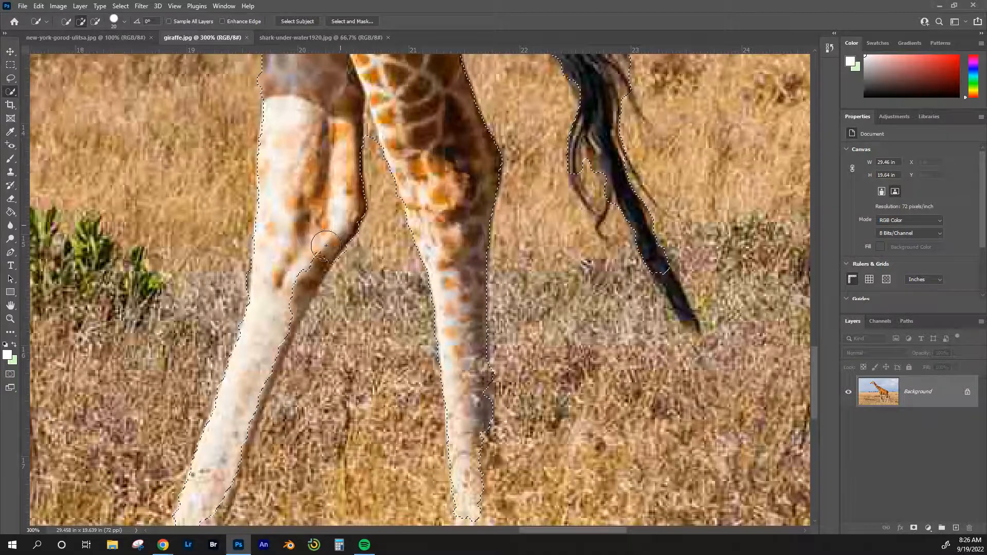
Add the missing edge near the foot of the slanted hind leg to the selection.
scroll(275, 315, "down", 5)
scroll(272, 308, "left", 2)
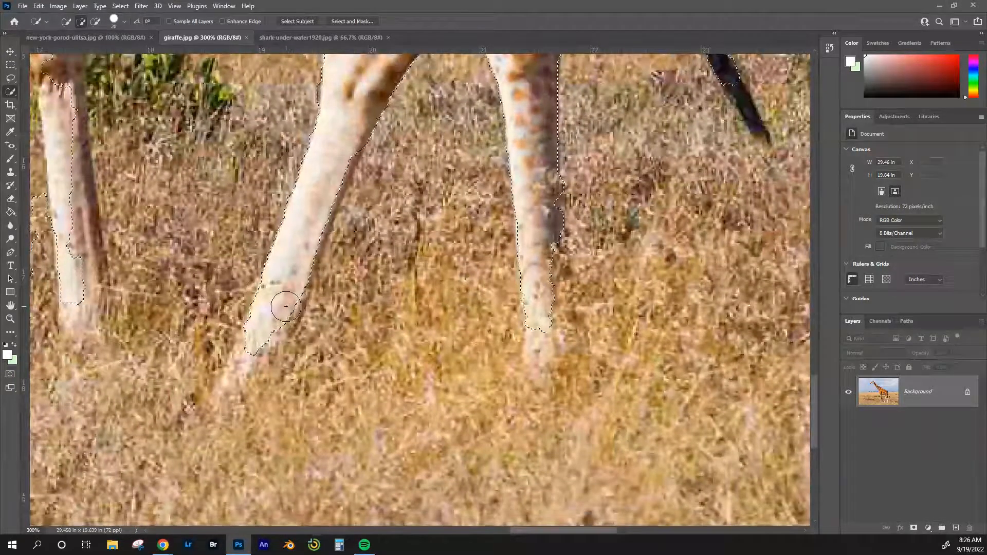
key("alt")
left_click_drag(276, 313, 286, 324)
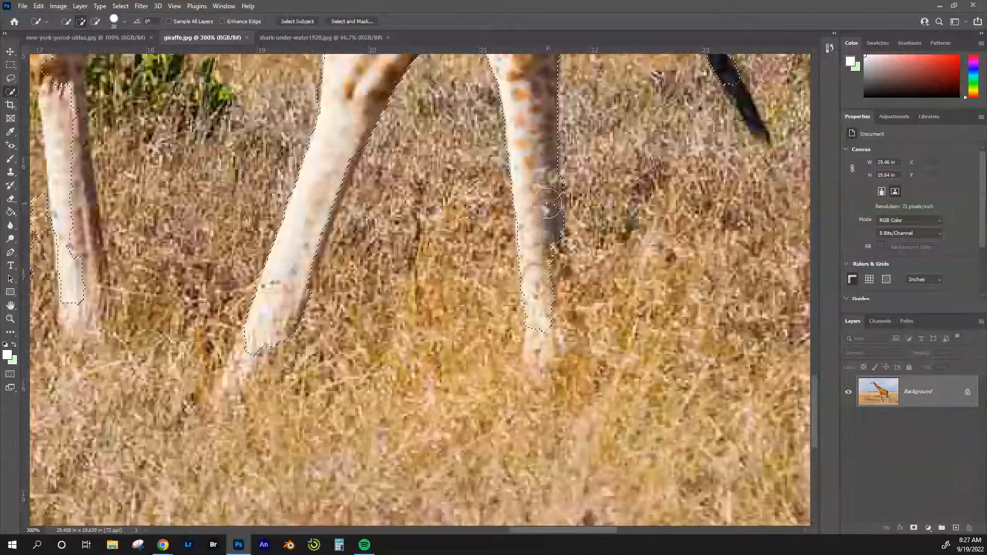
Shrink the selection brush and subtract the strips of grass along the underside of the giraffe's belly.
left_click_drag(293, 195, 329, 338)
key("bracketleft")
key("bracketleft")
key("alt")
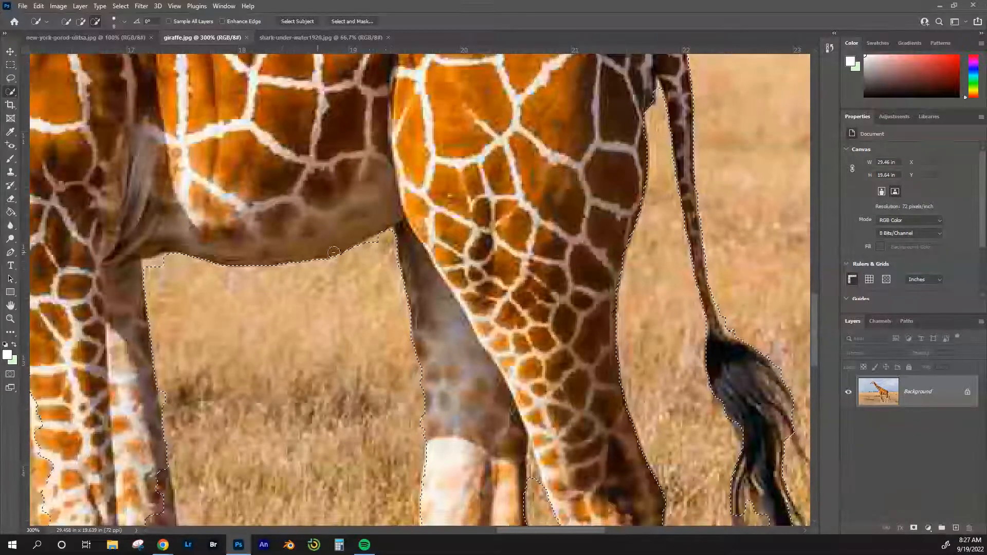
left_click_drag(376, 251, 359, 254)
left_click_drag(168, 262, 154, 272)
Add the shaded edge around the knee of the front leg beside the green bush to the selection.
mouse_move(220, 416)
left_mouse_down()
mouse_move(226, 322)
mouse_move(279, 107)
left_mouse_up()
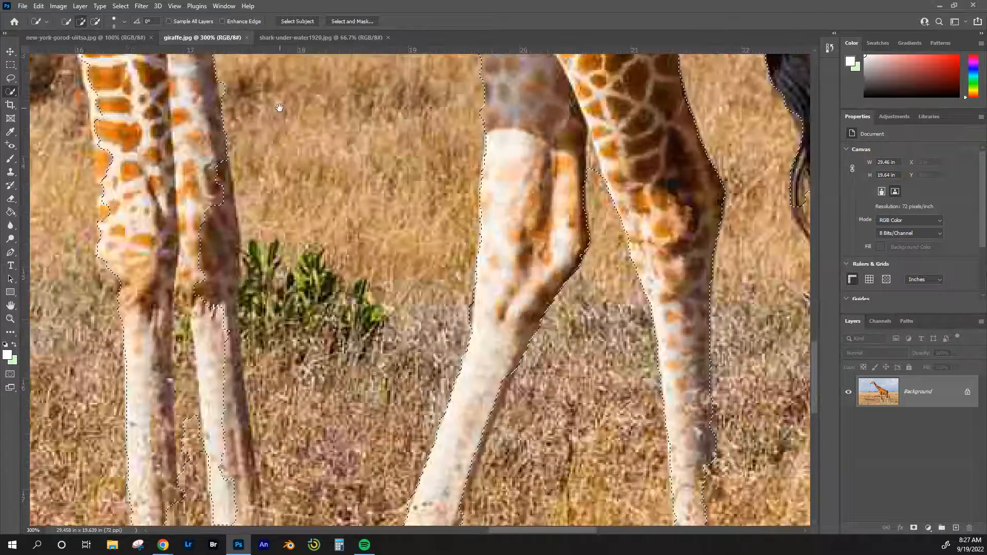
key("alt")
mouse_move(222, 166)
left_mouse_down()
mouse_move(214, 254)
mouse_move(205, 143)
mouse_move(219, 251)
left_mouse_up()
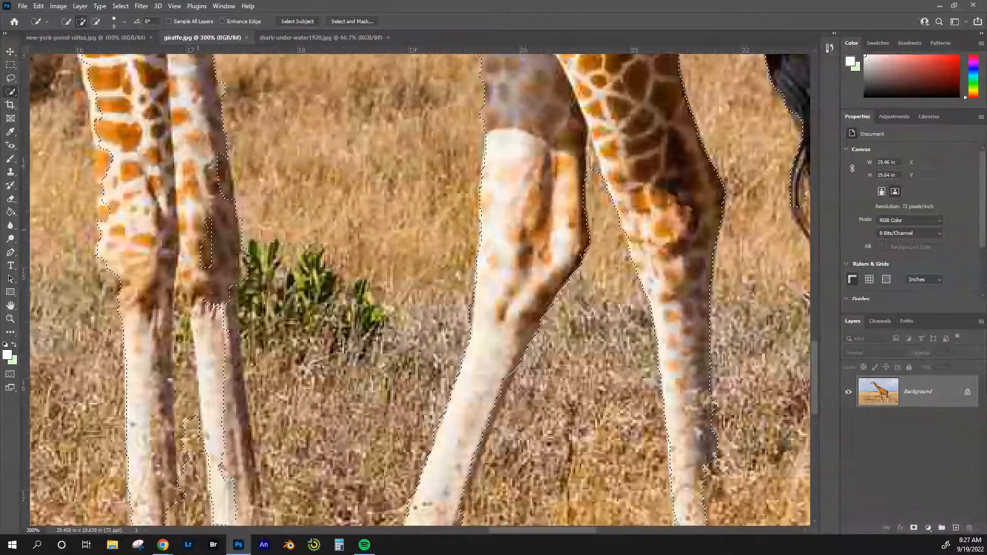
left_click_drag(221, 158, 208, 251)
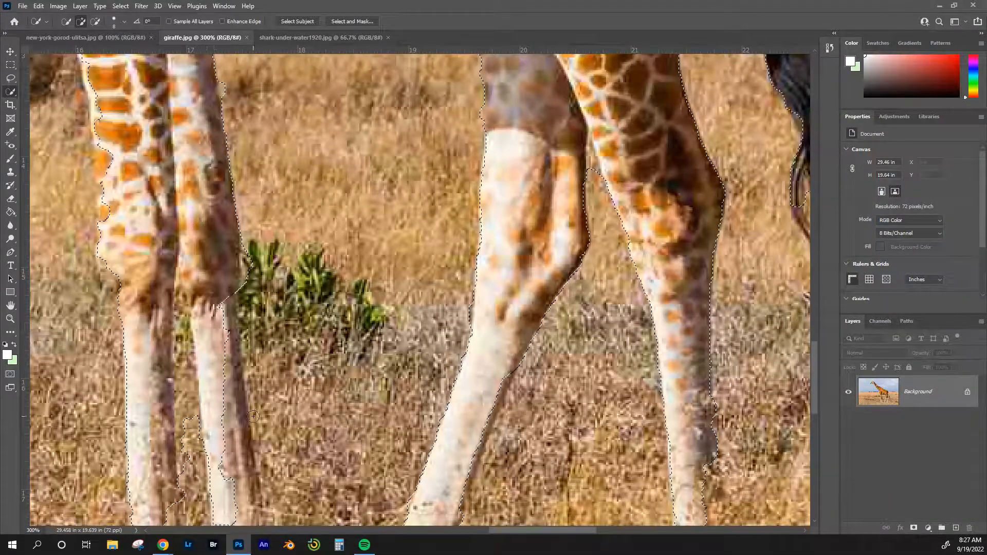
Extend the selection down the shaded side of that front leg to the foot and tidy its edge.
scroll(252, 416, "down", 5)
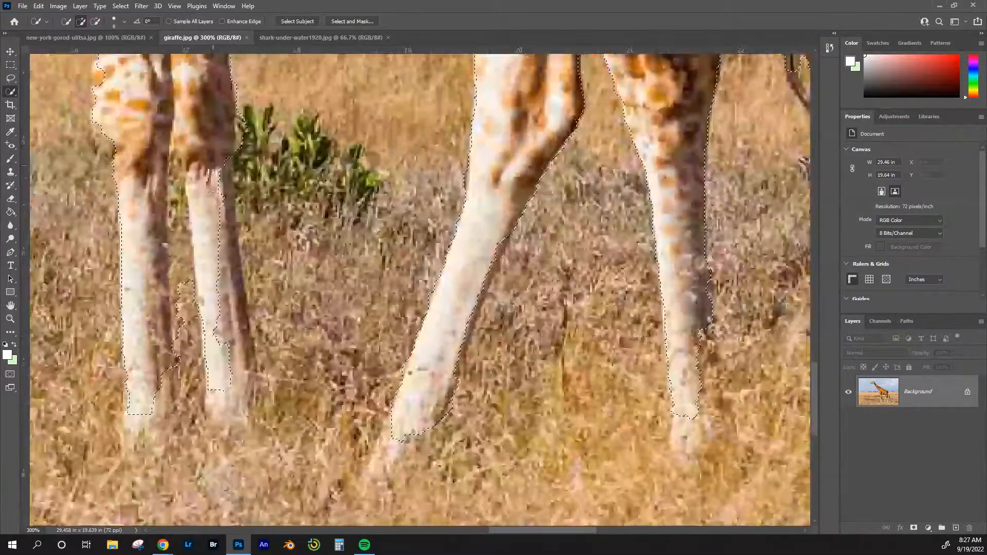
mouse_move(213, 193)
left_mouse_down()
mouse_move(246, 396)
mouse_move(217, 221)
left_mouse_up()
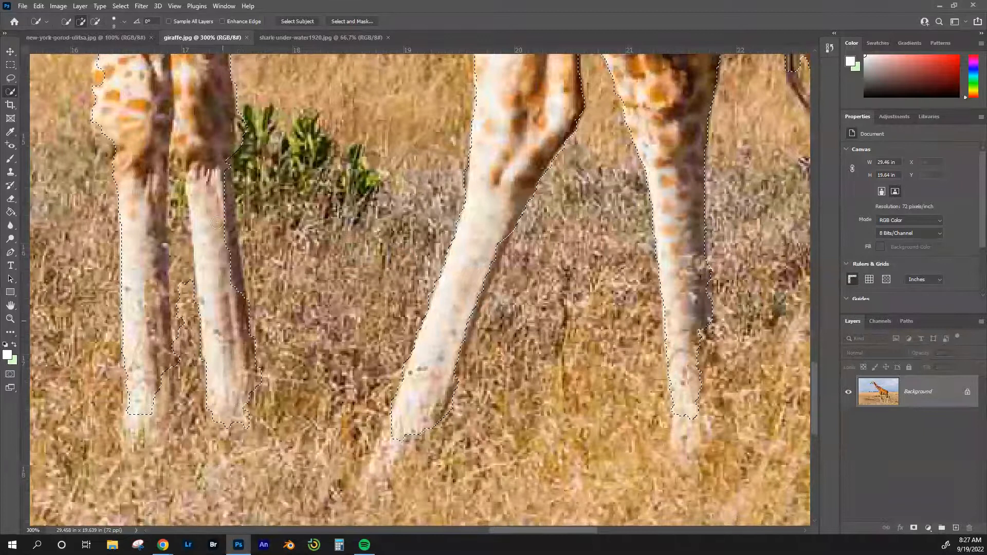
left_click_drag(211, 176, 227, 242)
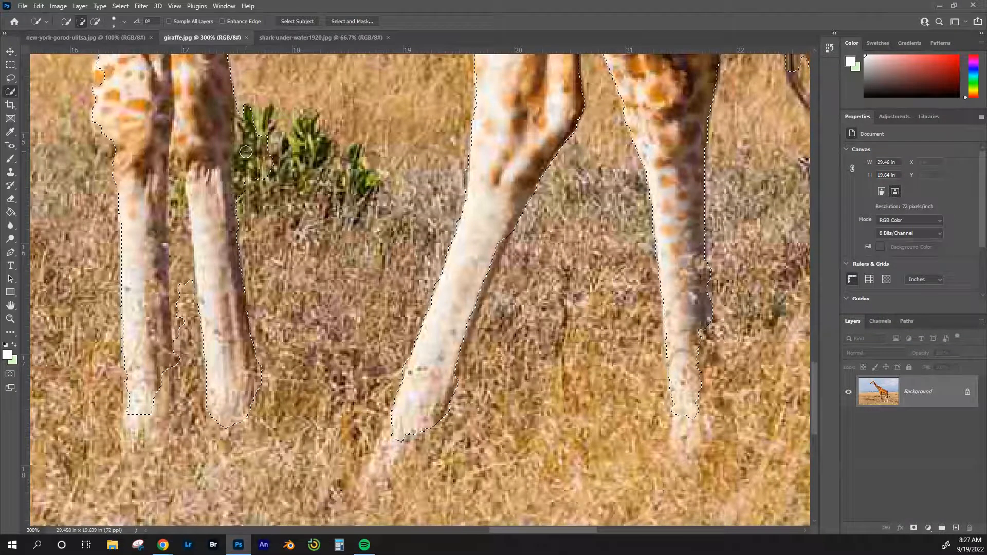
left_click_drag(246, 106, 252, 152)
left_click_drag(261, 207, 259, 205)
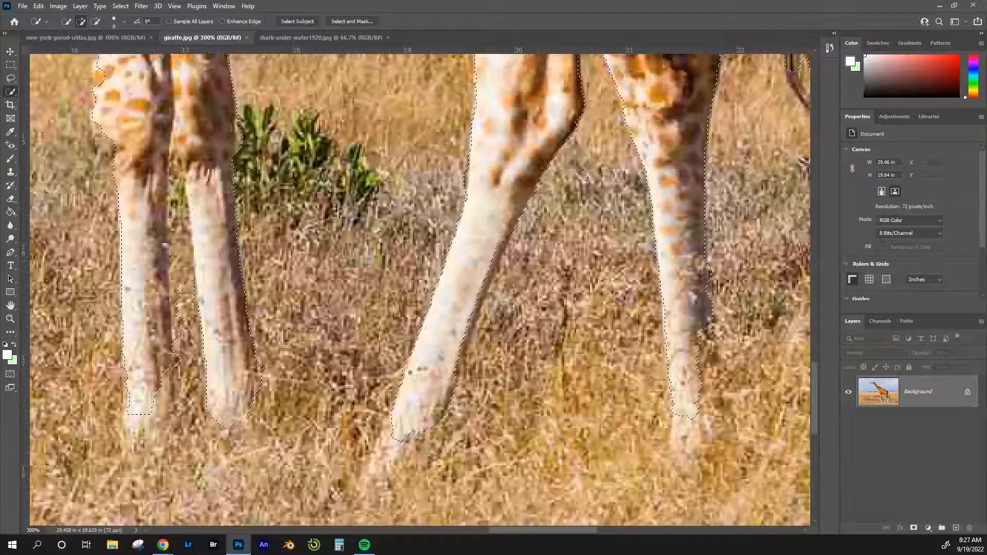
Move the selected giraffe cutout from its photo into the new-york-gorod-ulitsa.jpg street scene as a new layer.
key("ctrl+0")
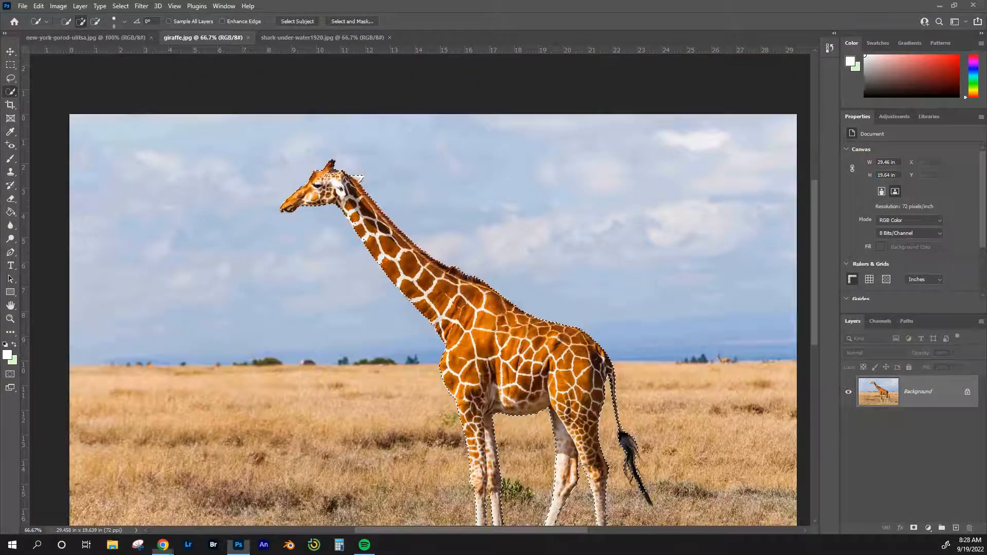
left_click(421, 6)
left_click_drag(599, 330, 535, 209)
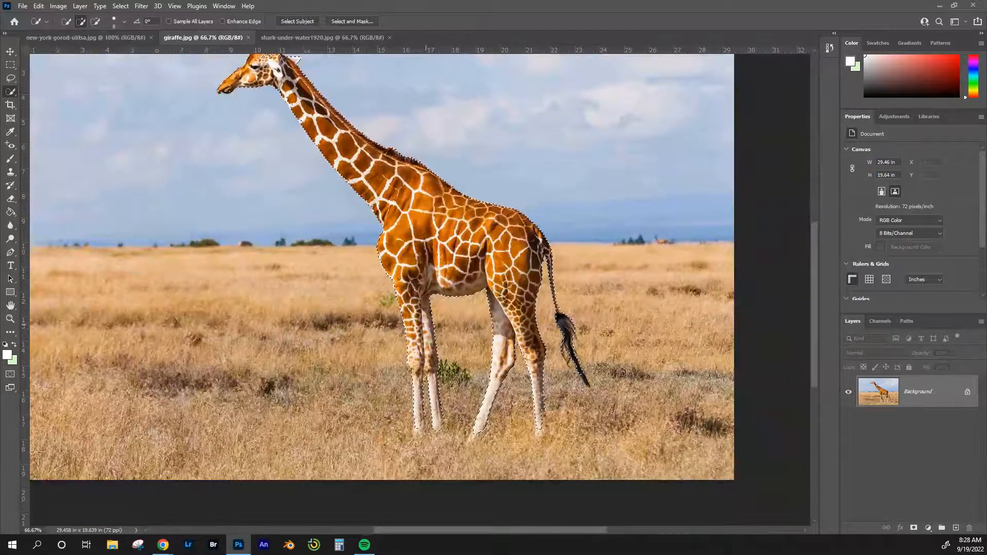
left_click_drag(239, 176, 252, 224)
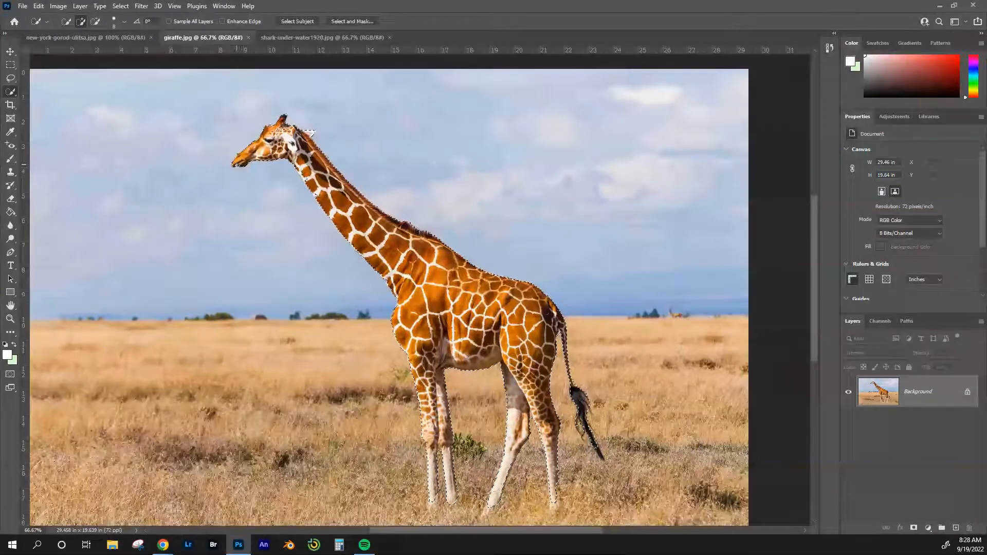
left_click(8, 51)
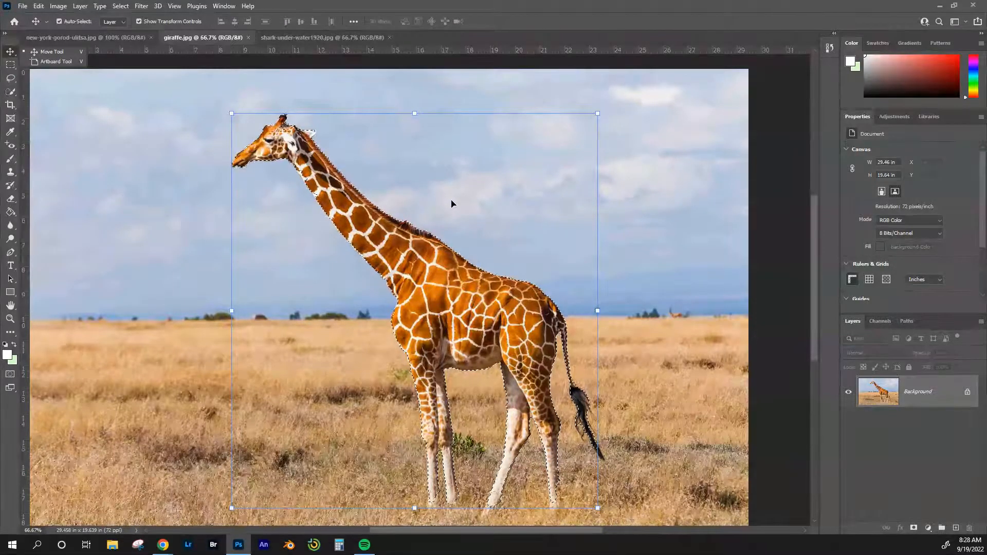
left_click_drag(451, 204, 241, 68)
left_click_drag(203, 97, 351, 316)
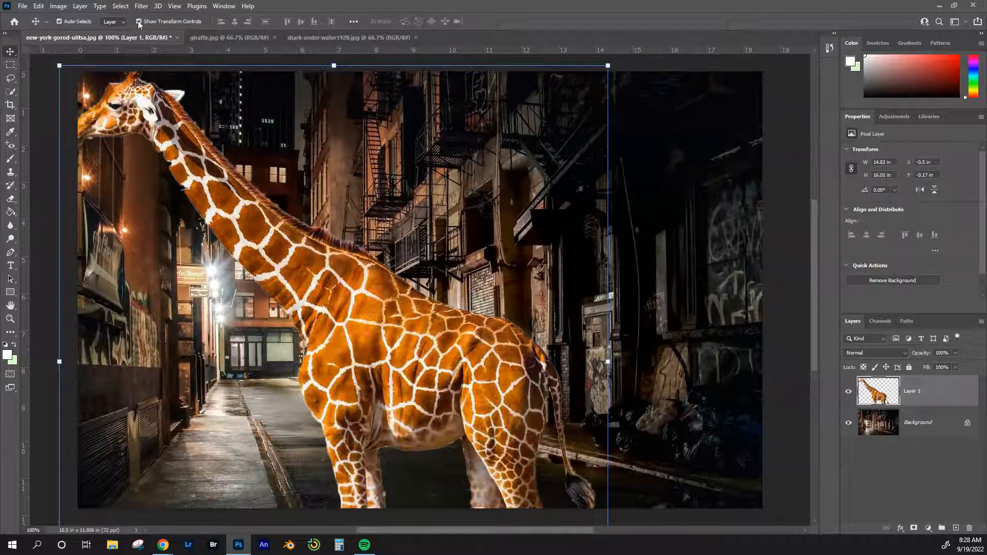
Scale the giraffe proportionally down to about 27% and move it to the far end of the street.
left_click_drag(60, 65, 429, 448)
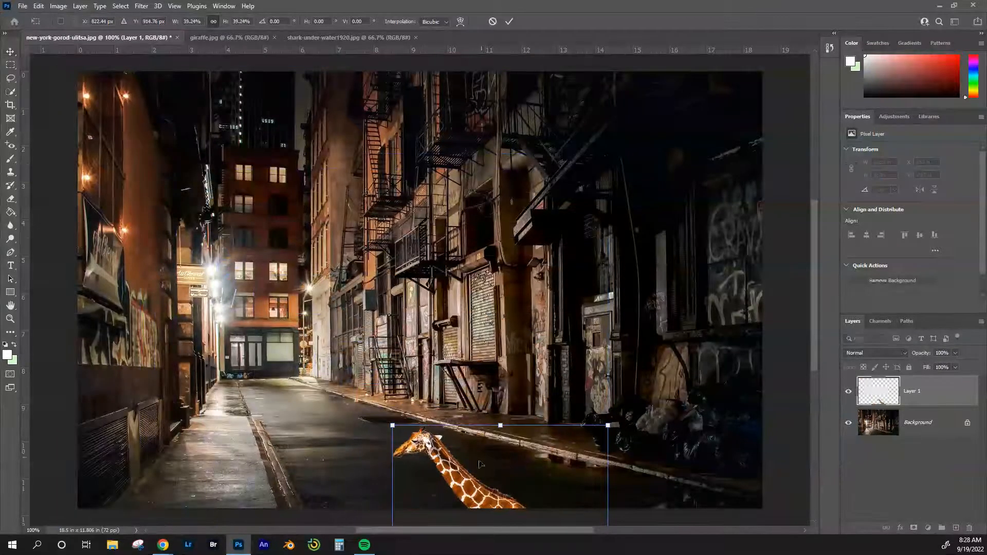
left_click_drag(475, 489, 288, 245)
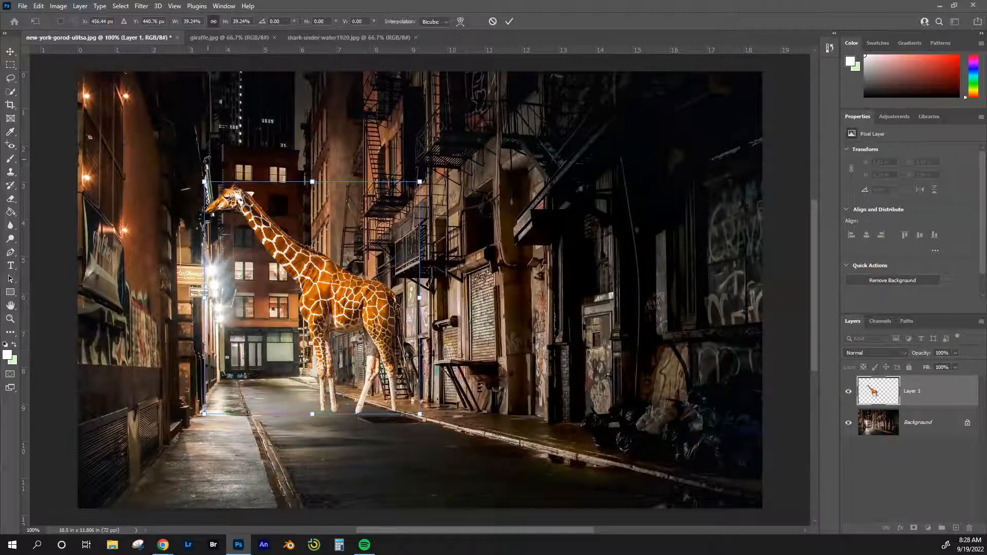
left_click_drag(205, 181, 258, 266)
left_click_drag(362, 362, 311, 333)
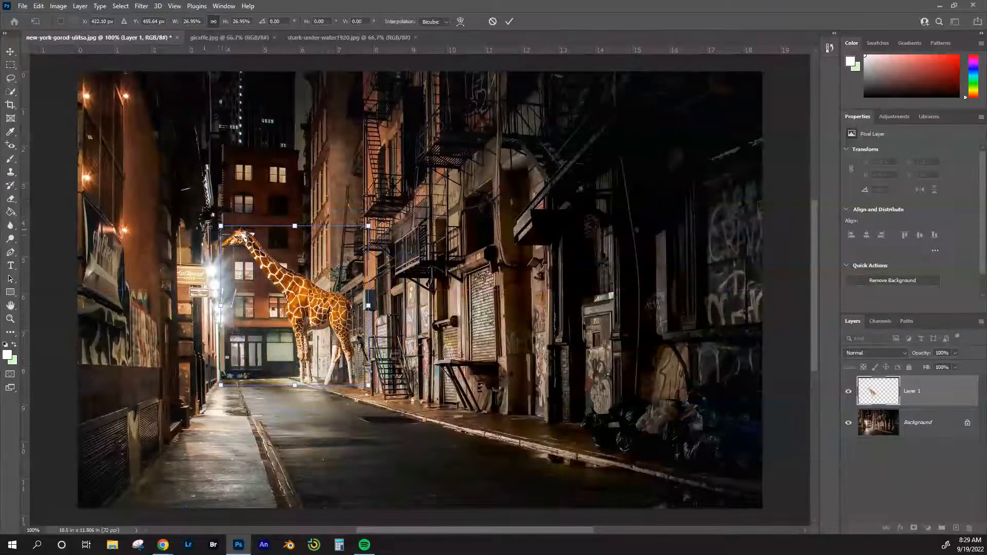
Reduce the giraffe to about 18.9% and stand it at the street's end in front of the pale corner wall.
left_click_drag(221, 226, 269, 289)
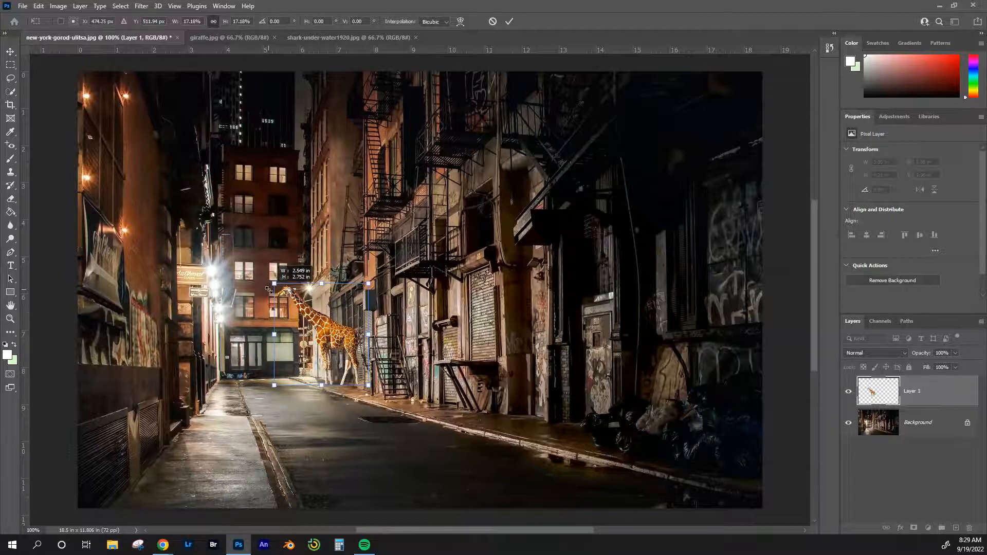
left_click_drag(269, 289, 259, 280)
left_click_drag(343, 332, 322, 325)
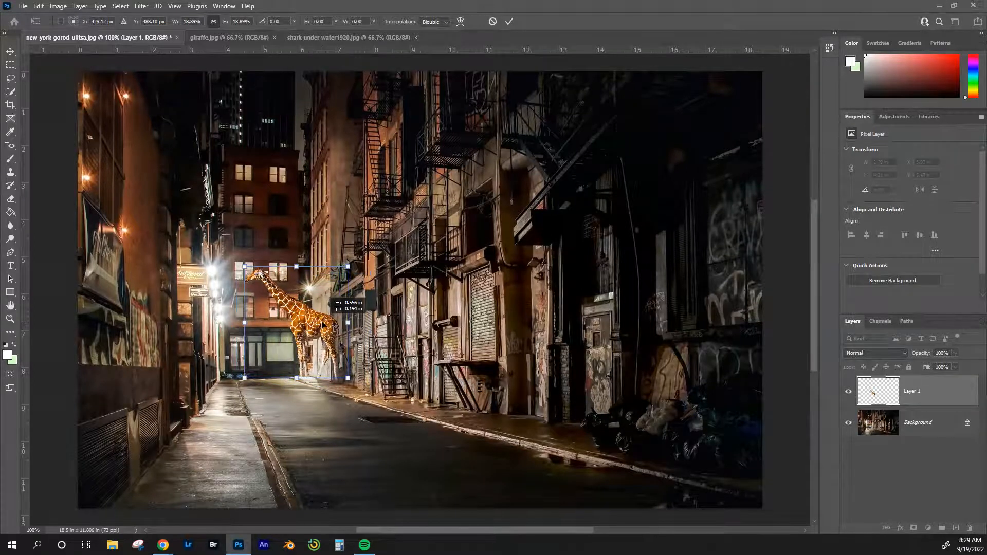
key("ctrl+plus")
key("ctrl+plus")
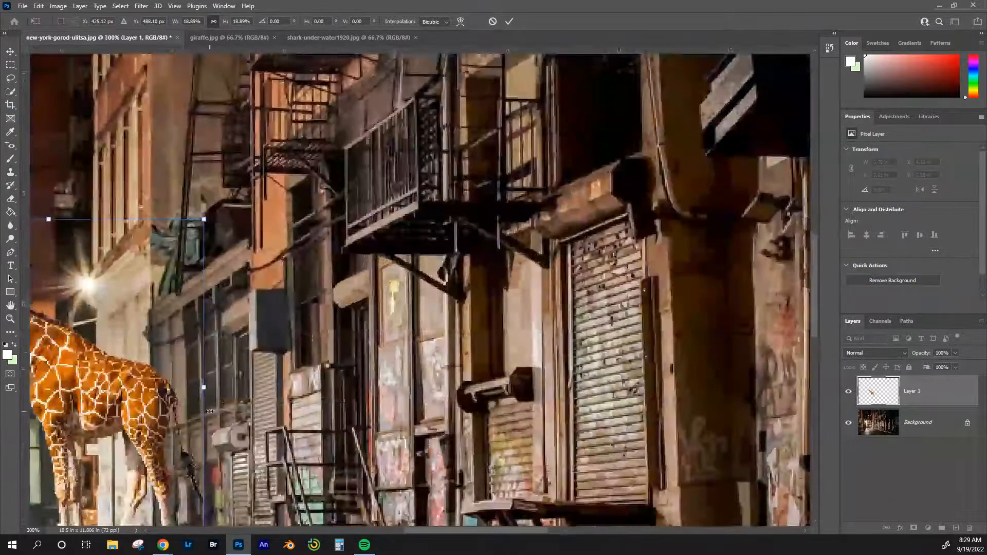
left_click_drag(238, 393, 449, 197)
left_click_drag(315, 200, 310, 202)
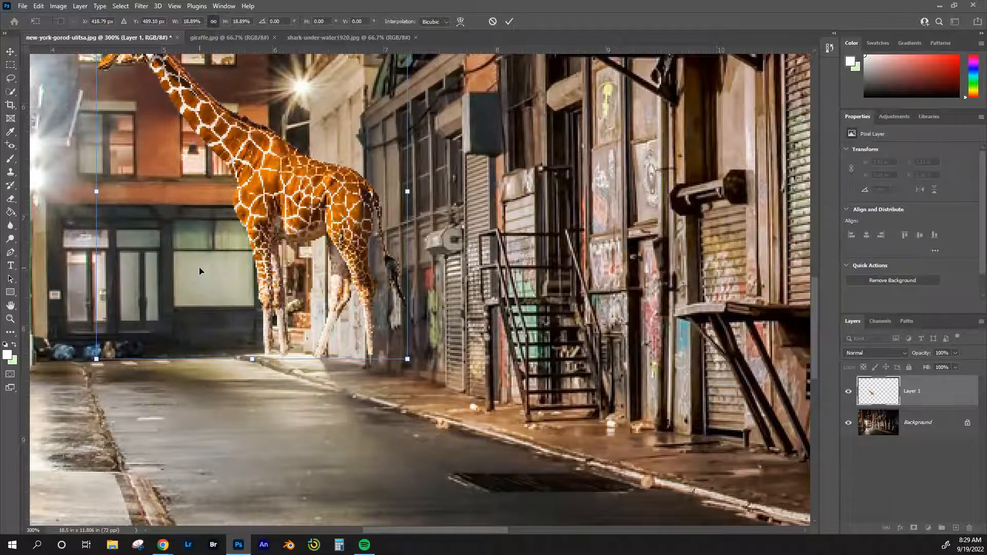
Scale the giraffe to about 16.9%, adjust its footing on the far pavement and apply the transform.
left_click_drag(129, 241, 188, 285)
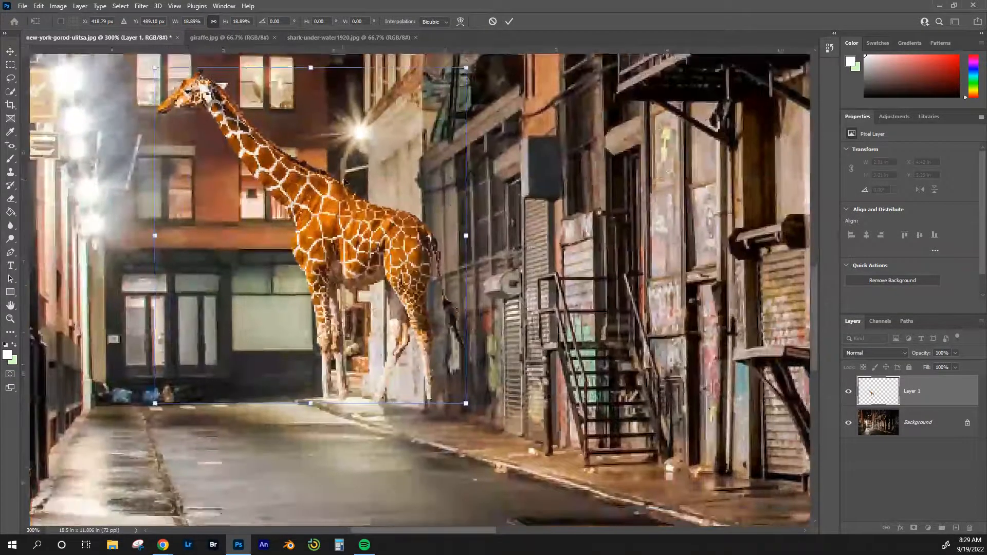
left_click_drag(467, 67, 434, 103)
left_click_drag(324, 260, 342, 263)
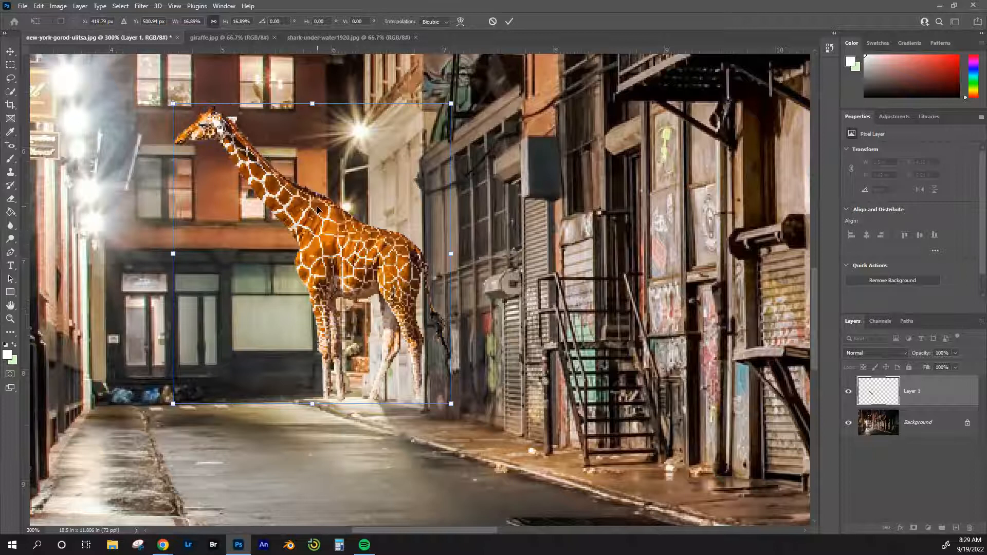
key("Return")
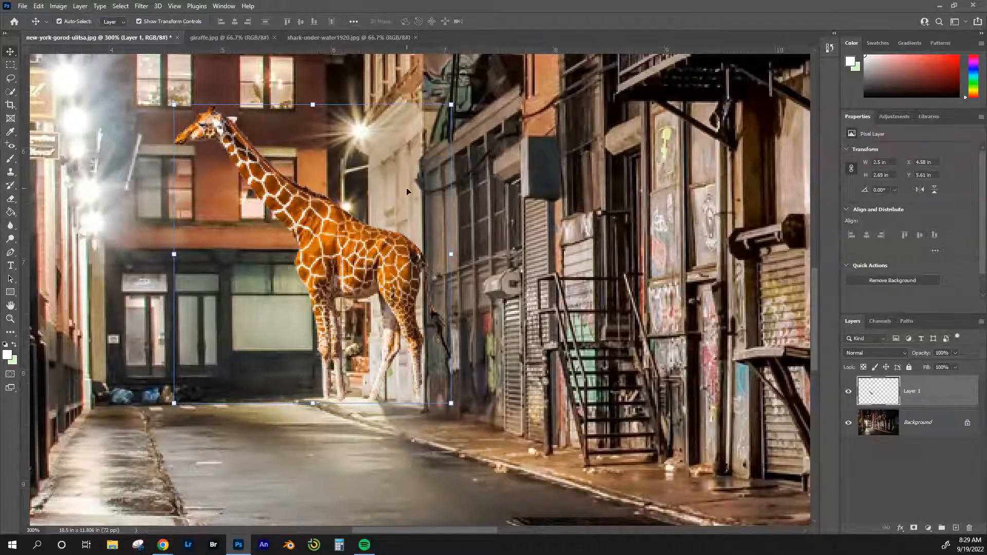
Shift the giraffe horizontally to about X 4.71 in so its hindquarters overlap the pale corner wall.
key("ctrl+minus")
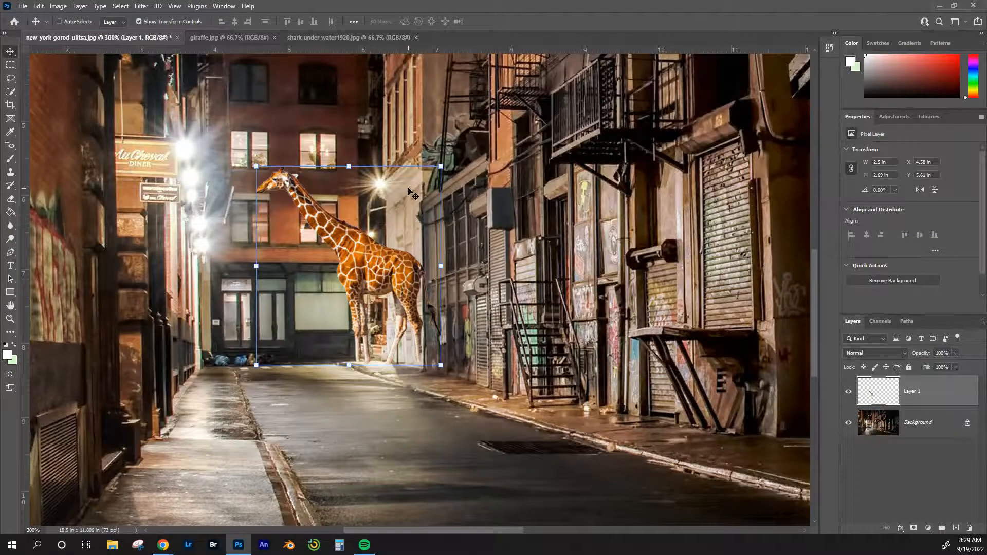
key("ctrl+minus")
key("ctrl+minus")
key("ctrl+plus")
key("ctrl+plus")
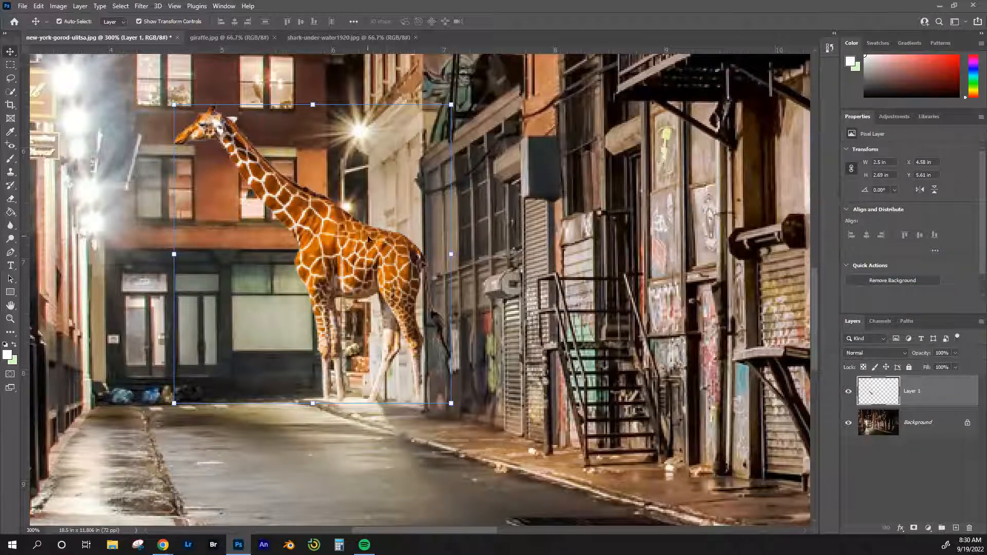
left_click_drag(359, 269, 374, 268)
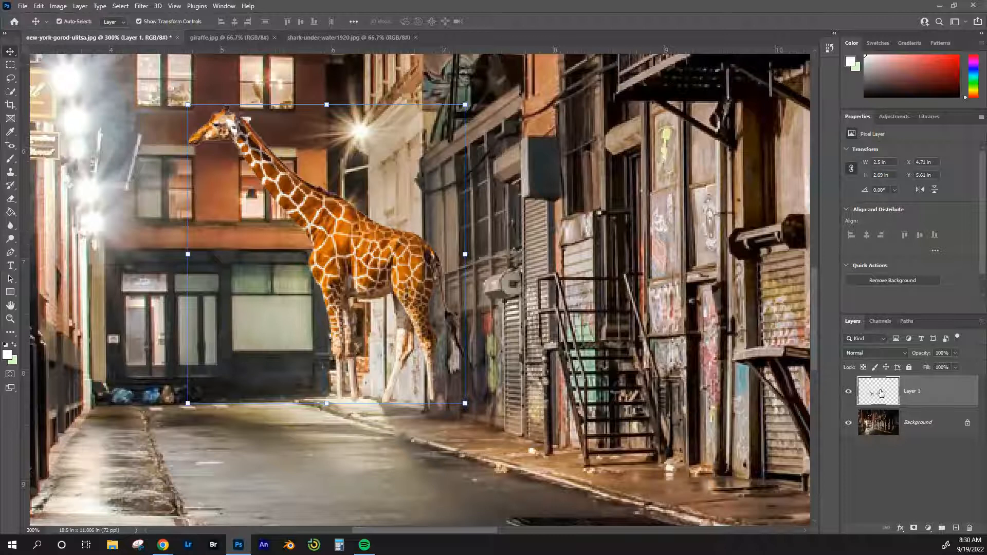
Add a layer mask to the giraffe layer and lower the layer's opacity to 52%.
left_click(915, 529)
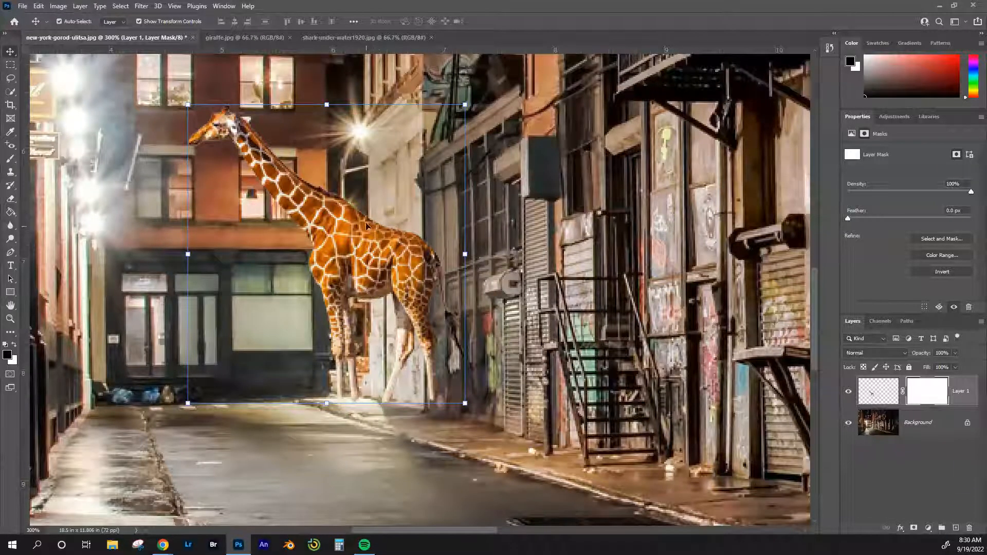
left_click(955, 353)
left_click_drag(959, 365, 946, 368)
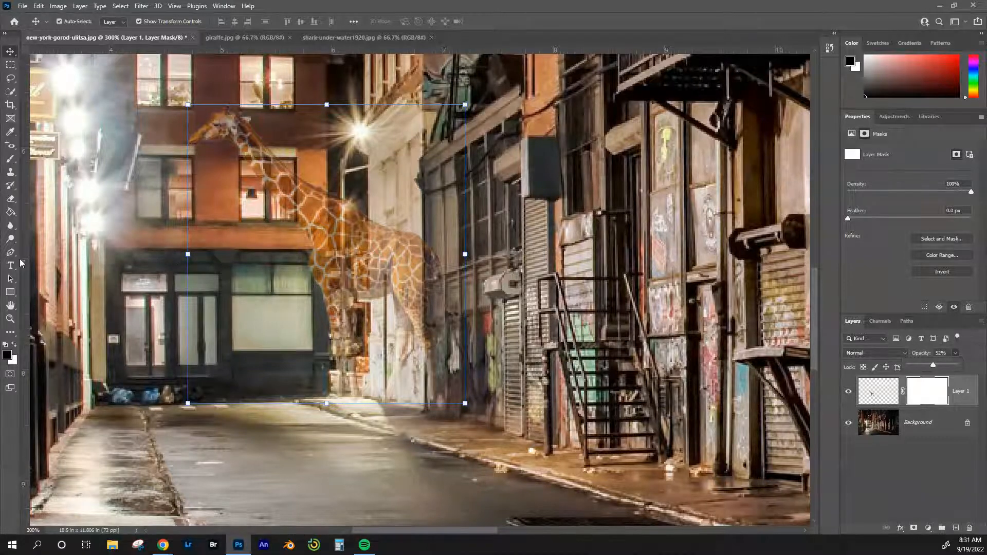
Try hiding part of the giraffe's hindquarters with black brush strokes on the mask, and restore it by painting white.
left_click(9, 163)
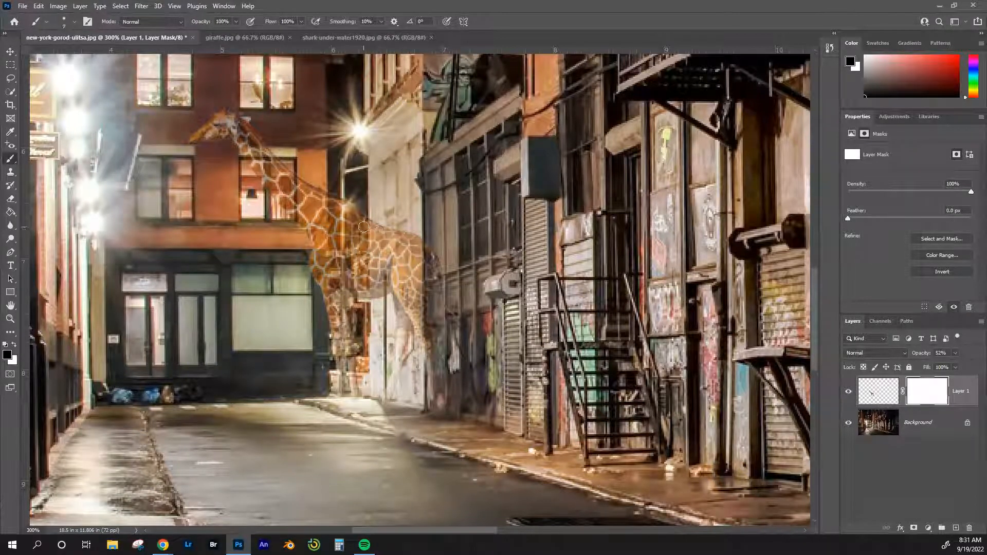
mouse_move(379, 225)
left_mouse_down()
mouse_move(383, 314)
mouse_move(421, 379)
left_mouse_up()
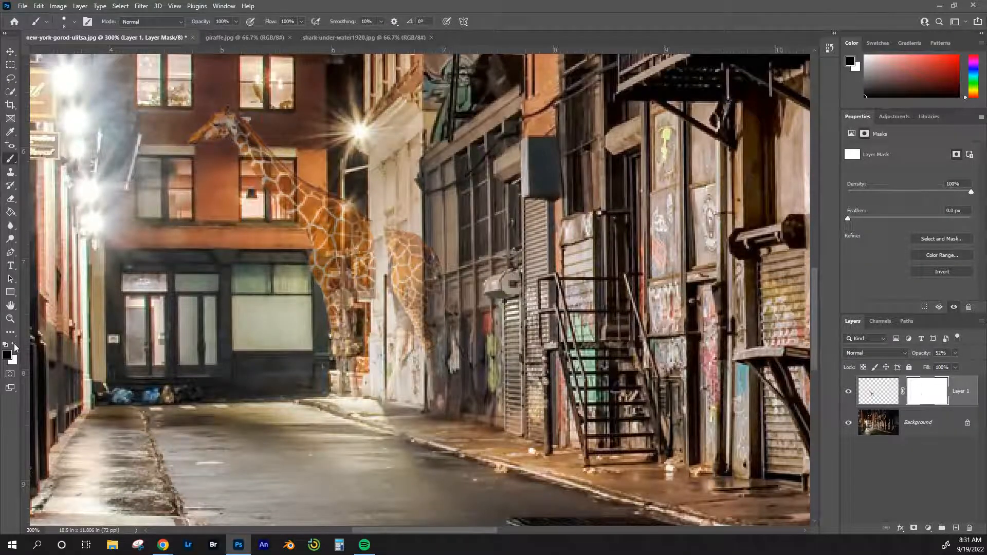
left_click(14, 345)
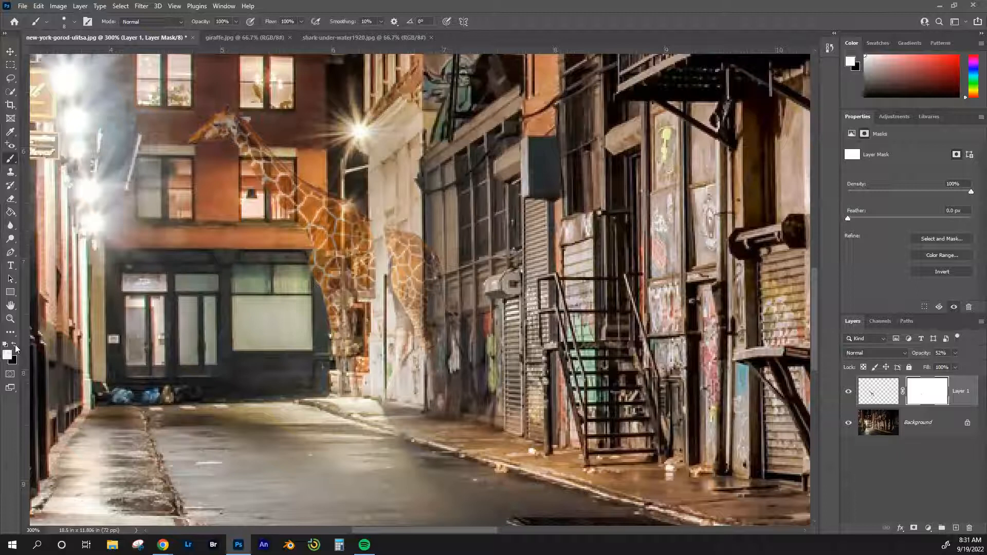
mouse_move(385, 211)
left_mouse_down()
mouse_move(390, 296)
mouse_move(394, 250)
mouse_move(386, 224)
mouse_move(389, 314)
mouse_move(385, 217)
mouse_move(380, 295)
left_mouse_up()
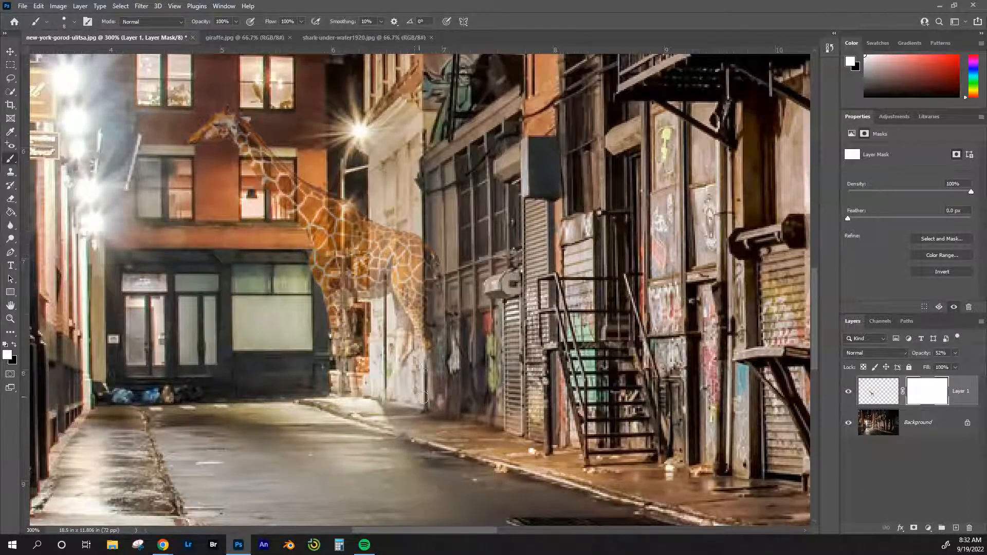
Paint black on the mask with the brush enlarged to 25 px to hide the giraffe's hindquarters, hind legs and tail over the wall.
left_click(15, 346)
mouse_move(383, 238)
left_mouse_down()
mouse_move(401, 246)
mouse_move(391, 226)
mouse_move(417, 268)
mouse_move(438, 255)
left_mouse_up()
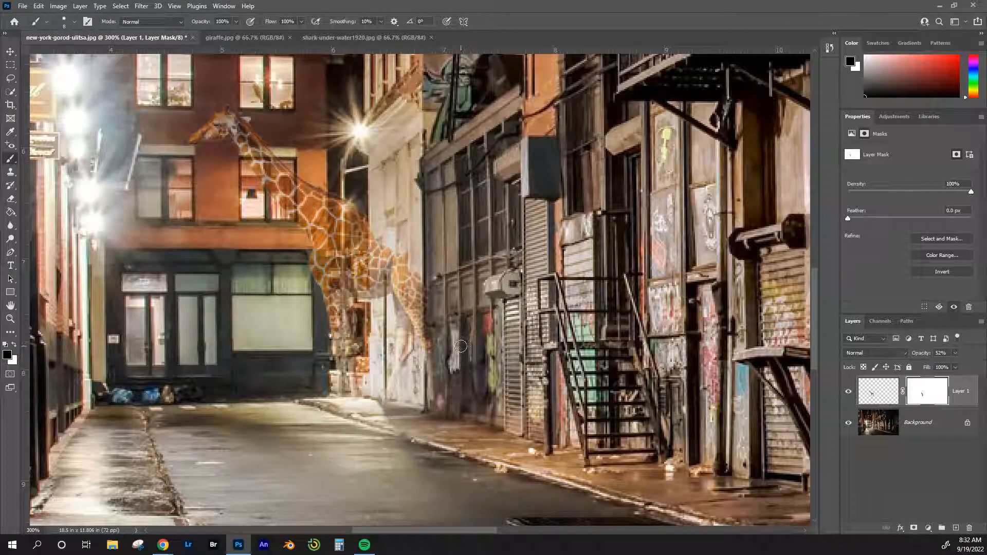
key("bracketright")
key("bracketright")
key("bracketright")
key("bracketright")
key("bracketright")
left_click_drag(410, 253, 437, 383)
mouse_move(429, 237)
left_mouse_down()
mouse_move(406, 255)
mouse_move(410, 314)
mouse_move(395, 386)
mouse_move(402, 339)
mouse_move(387, 235)
left_mouse_up()
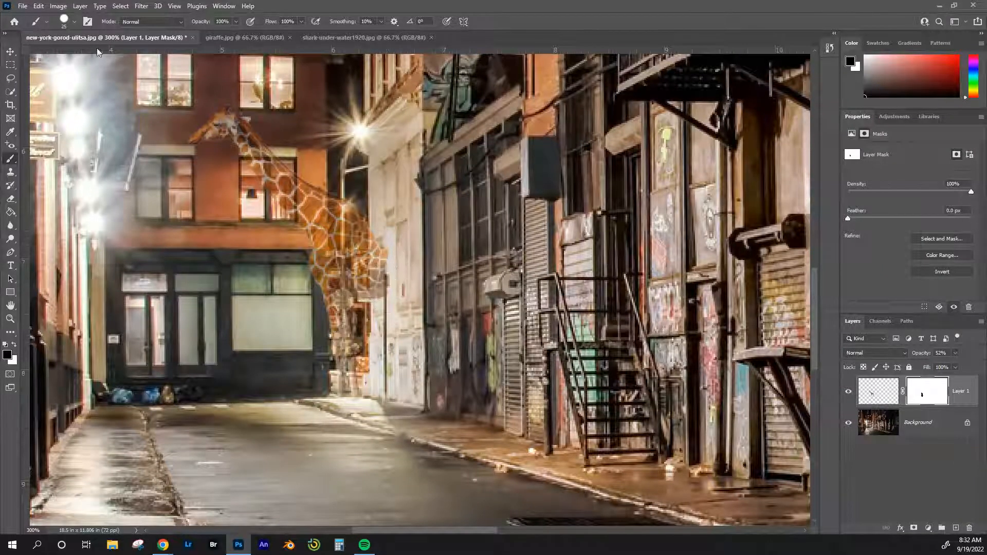
Set the brush hardness to 100% and mask the rest of the giraffe's body up to the pale wall's corner edge.
left_click(75, 23)
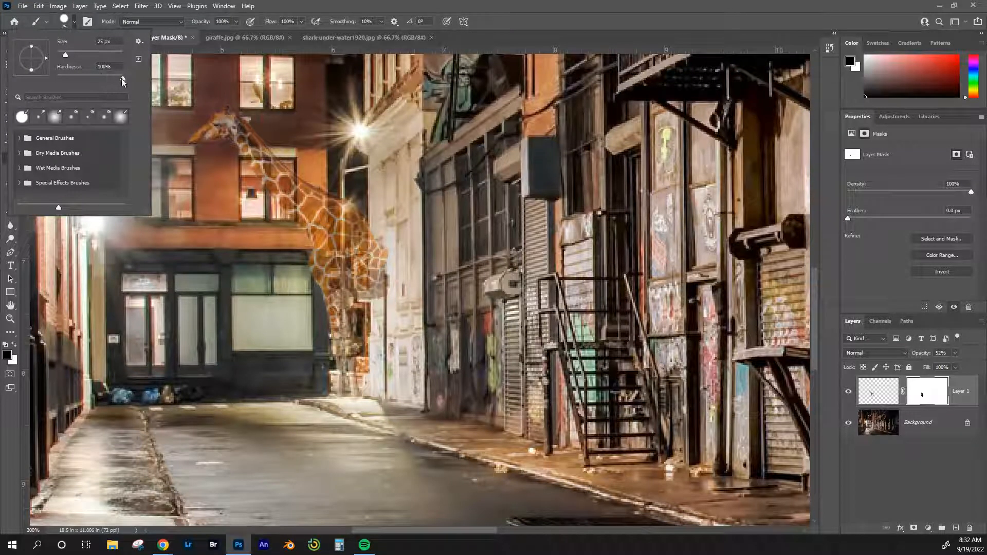
mouse_move(120, 79)
left_mouse_down()
mouse_move(61, 76)
mouse_move(143, 79)
left_mouse_up()
left_click(323, 9)
mouse_move(391, 226)
left_mouse_down()
mouse_move(397, 311)
mouse_move(388, 209)
mouse_move(389, 307)
mouse_move(389, 281)
left_mouse_up()
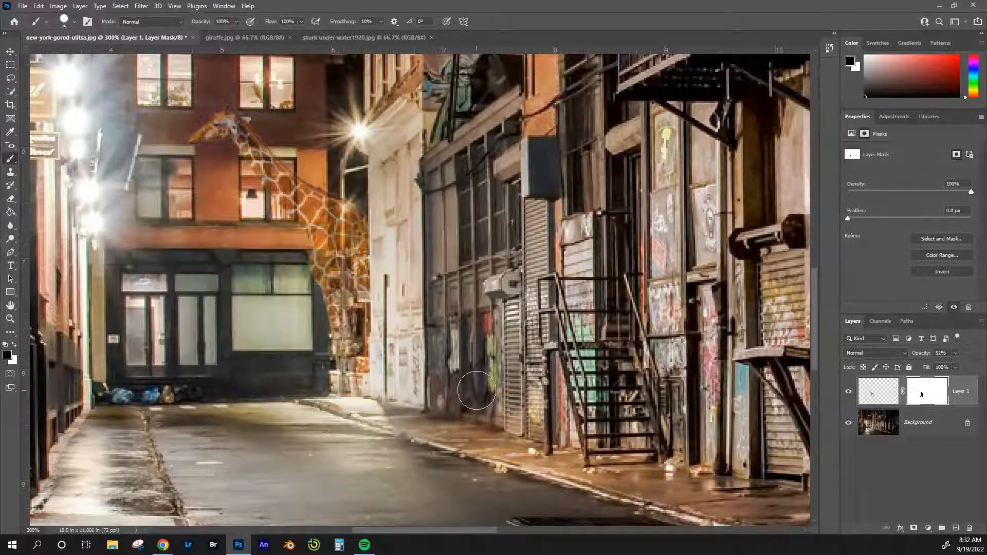
Restore the giraffe layer's opacity to 100%.
left_click(955, 353)
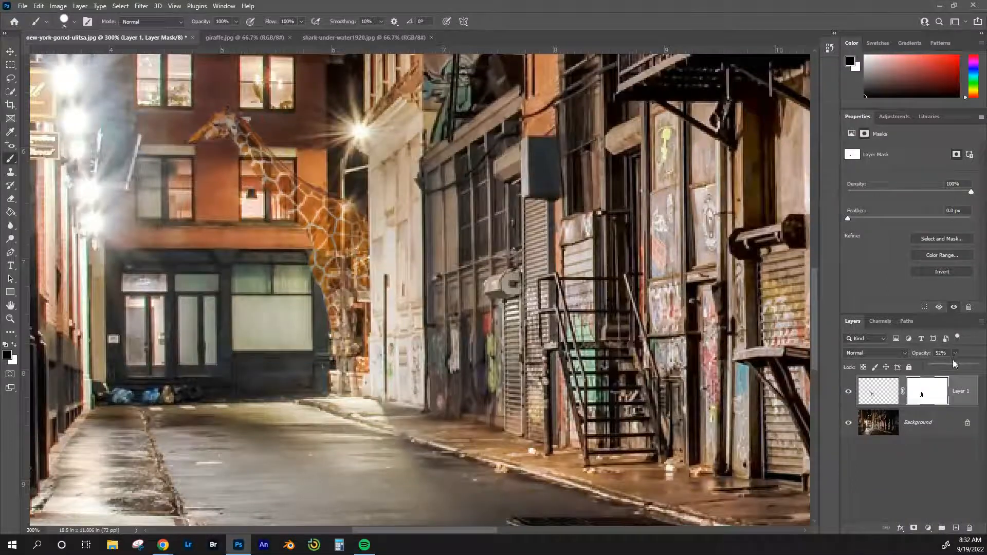
left_click_drag(955, 365, 979, 365)
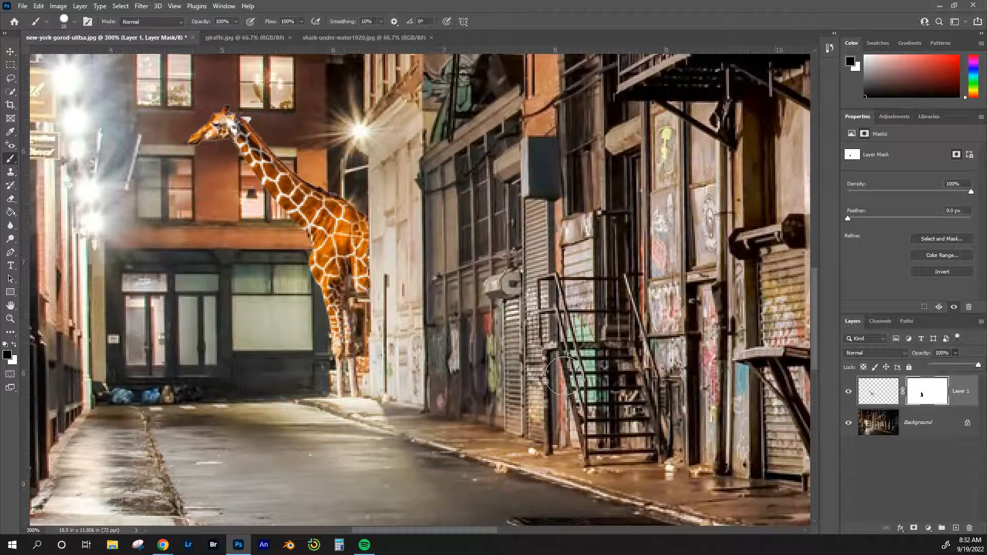
key("ctrl+1")
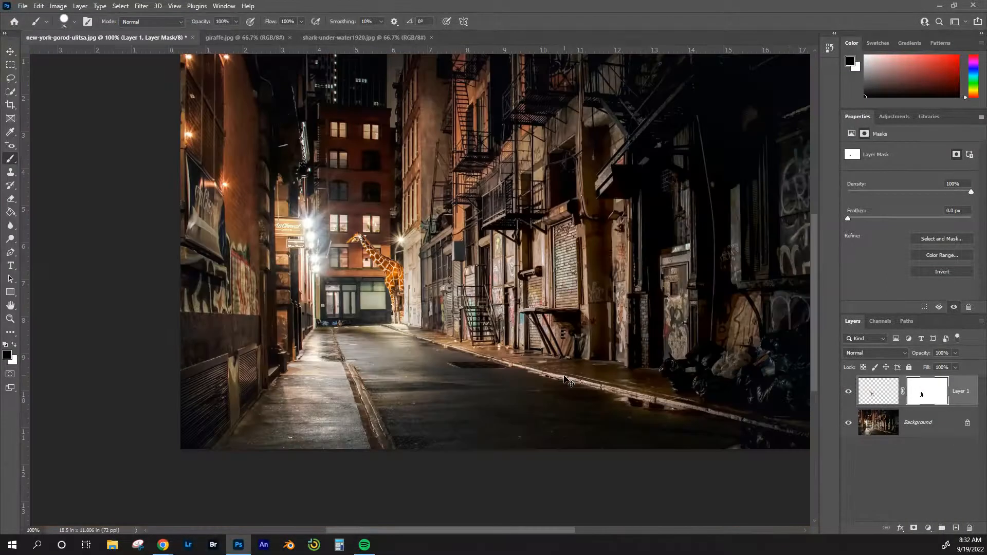
Examine how the masked giraffe fits behind the building corner, in the whole scene and close up along the wall edge.
key("ctrl+minus")
key("ctrl+plus")
key("ctrl+plus")
key("ctrl+plus")
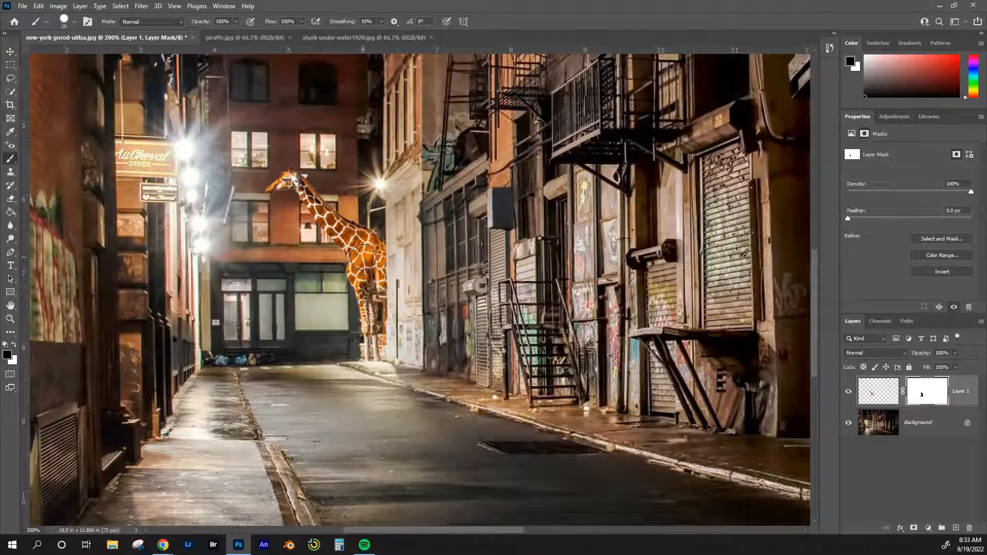
key("ctrl+minus")
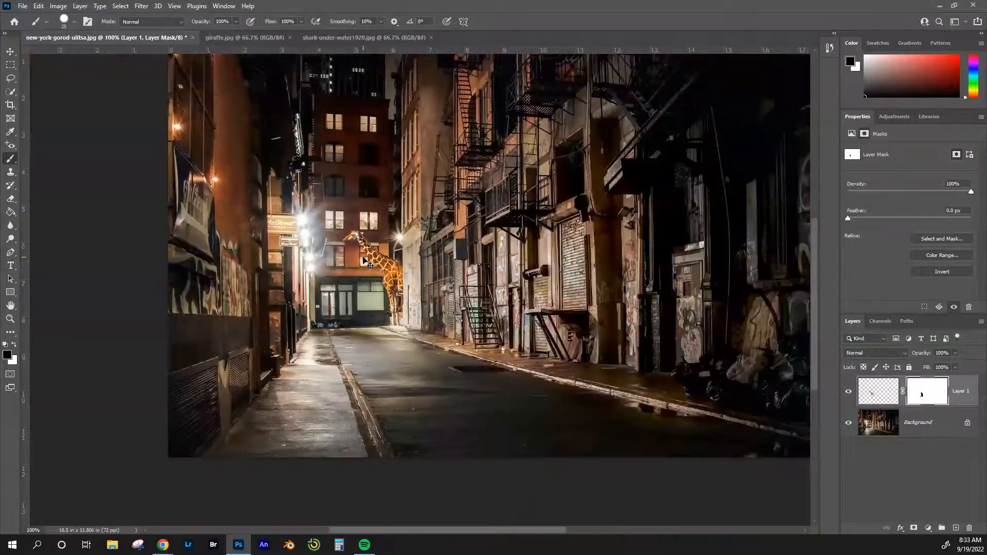
key("ctrl+plus")
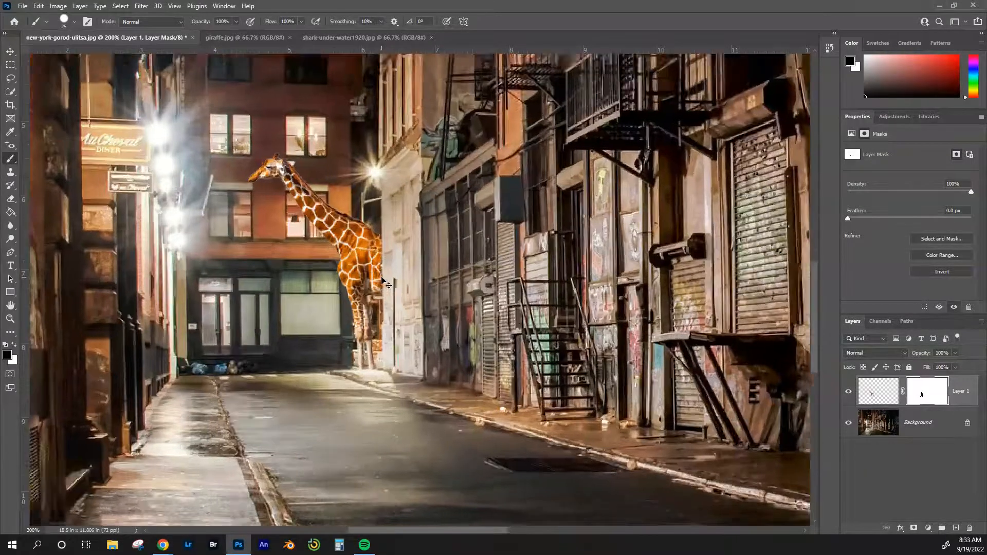
key("ctrl+plus")
key("ctrl+plus")
key("ctrl+plus")
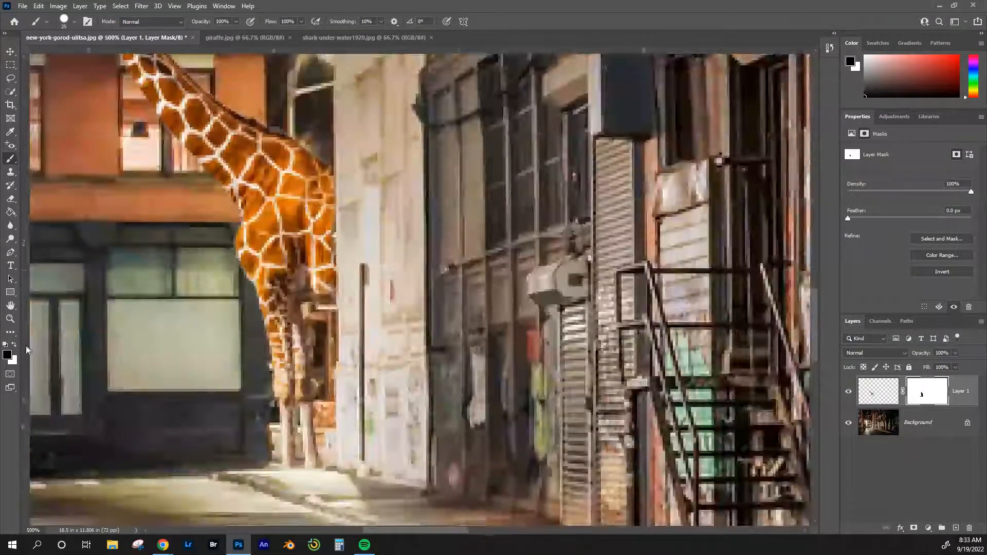
Add a Brightness/Contrast adjustment layer above the giraffe and clip it to the giraffe layer.
left_click(15, 344)
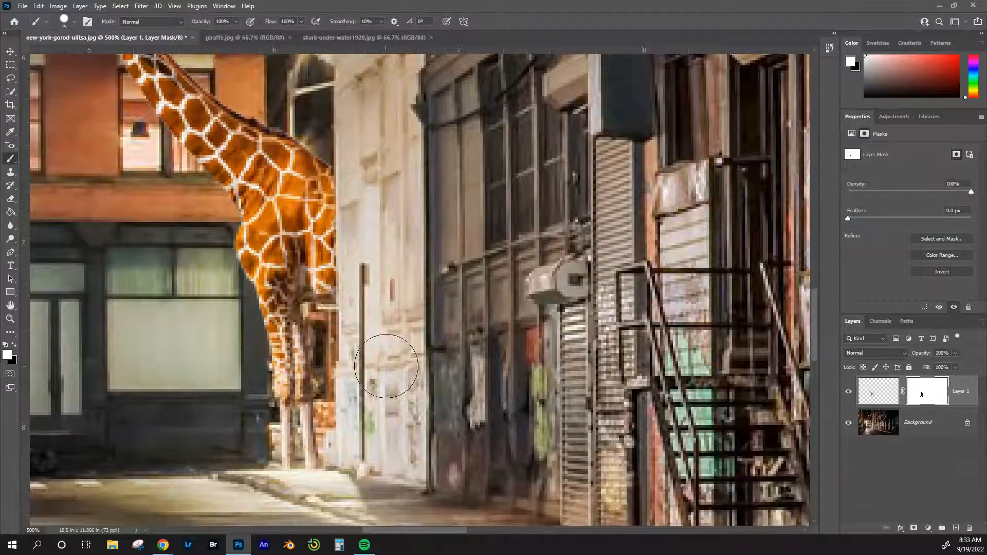
key("ctrl+minus")
key("ctrl+minus")
key("ctrl+minus")
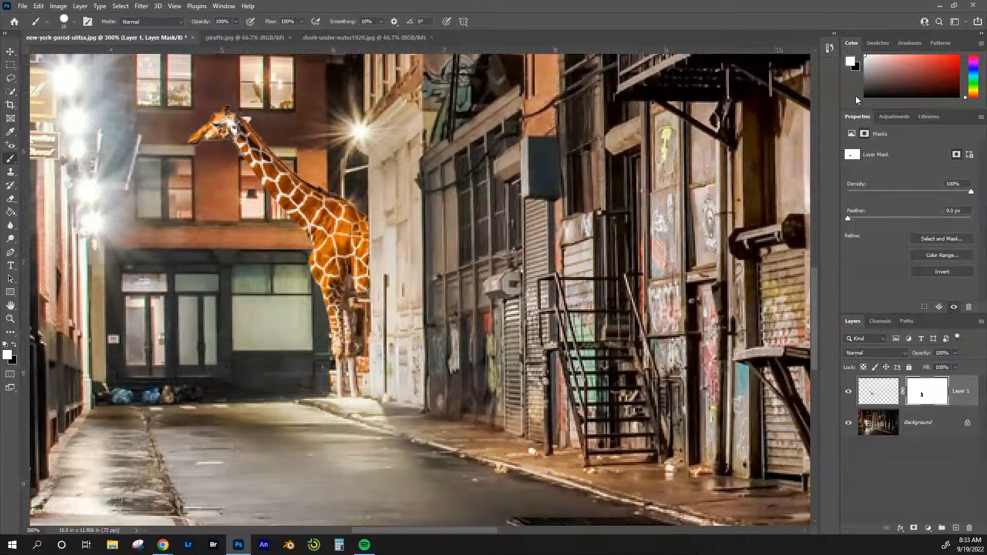
left_click(885, 116)
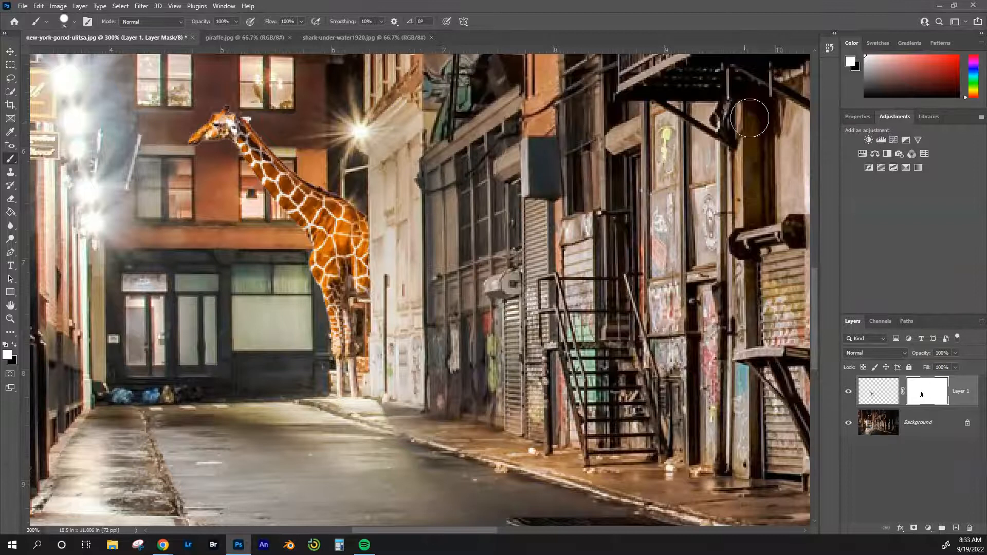
left_click(869, 139)
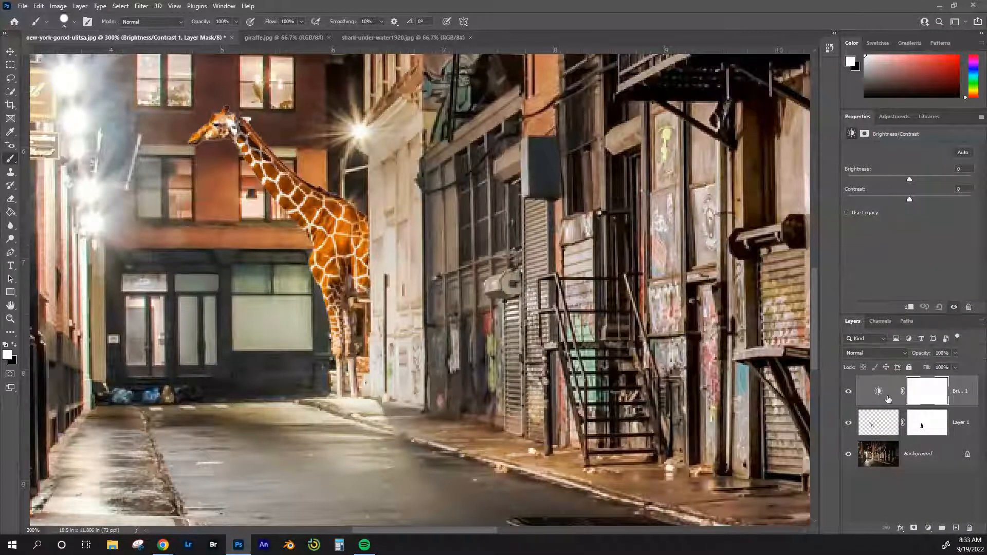
mouse_move(910, 180)
left_mouse_down()
mouse_move(877, 180)
mouse_move(924, 195)
mouse_move(910, 194)
left_mouse_up()
left_click(889, 404, "alt")
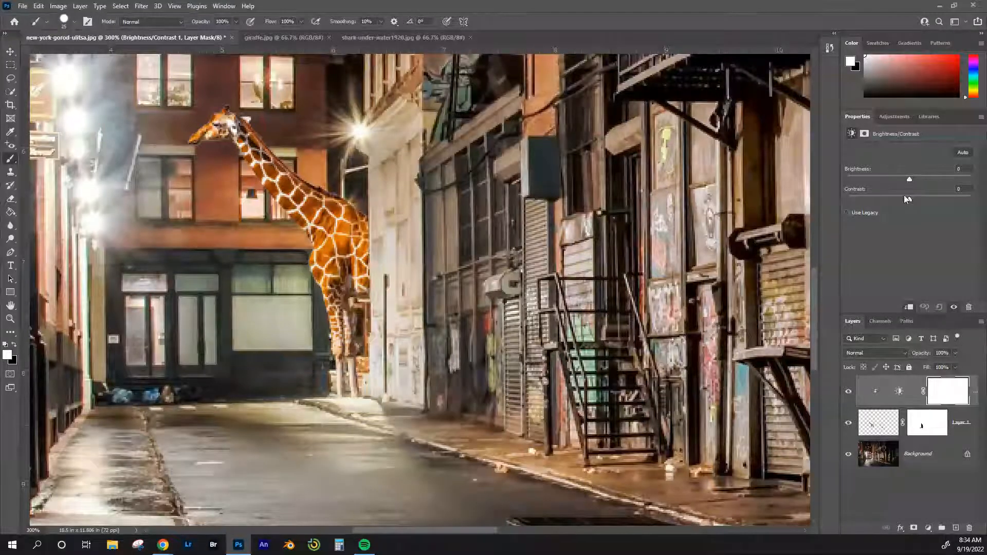
Darken the giraffe by lowering its brightness to about -74, fine-tuning it against the whole street scene.
left_click_drag(908, 182, 876, 179)
left_click_drag(880, 177, 880, 180)
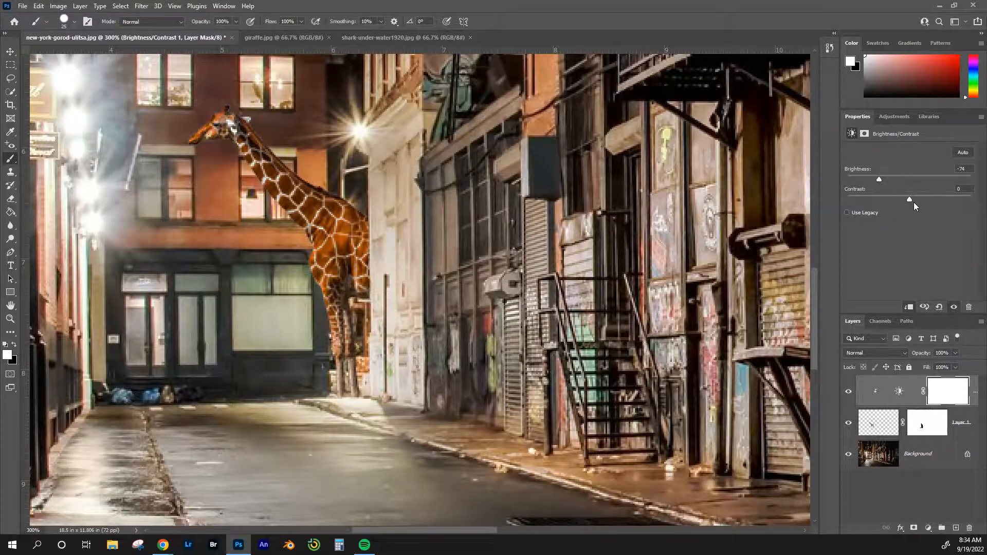
key("ctrl+minus")
key("ctrl+minus")
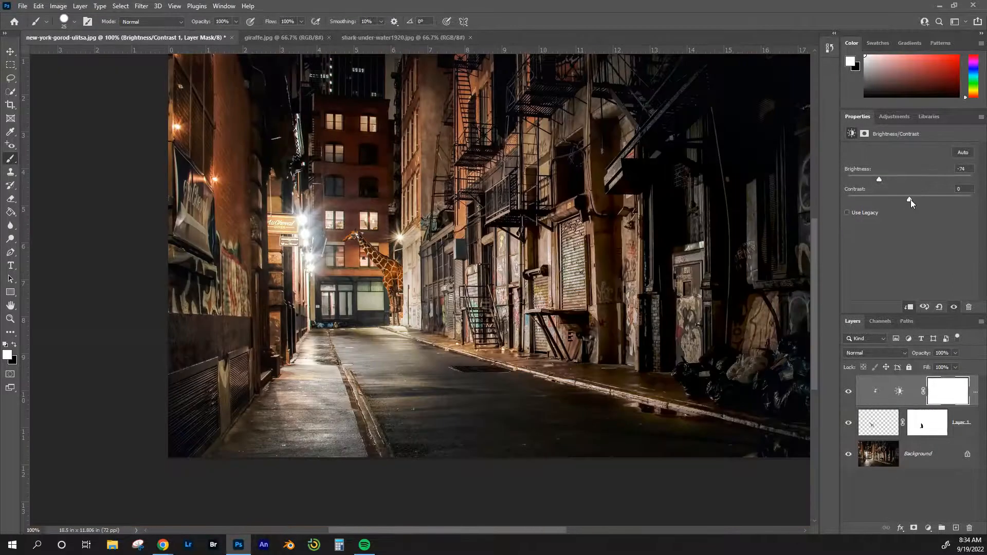
left_click_drag(910, 200, 881, 181)
left_click_drag(881, 182, 882, 185)
Add a Hue/Saturation adjustment layer with hue, saturation and lightness each at -2, testing the full saturation range.
left_click(892, 115)
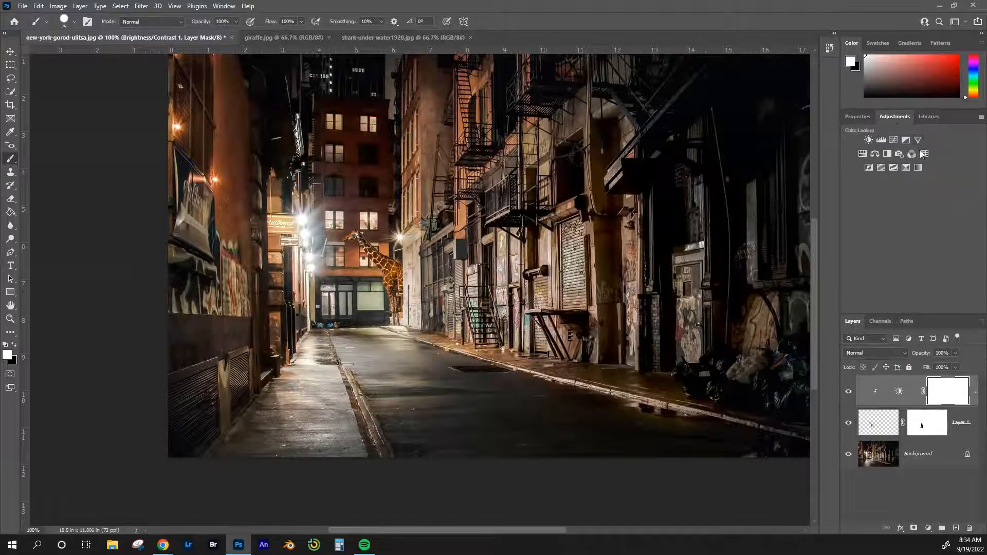
left_click(868, 156)
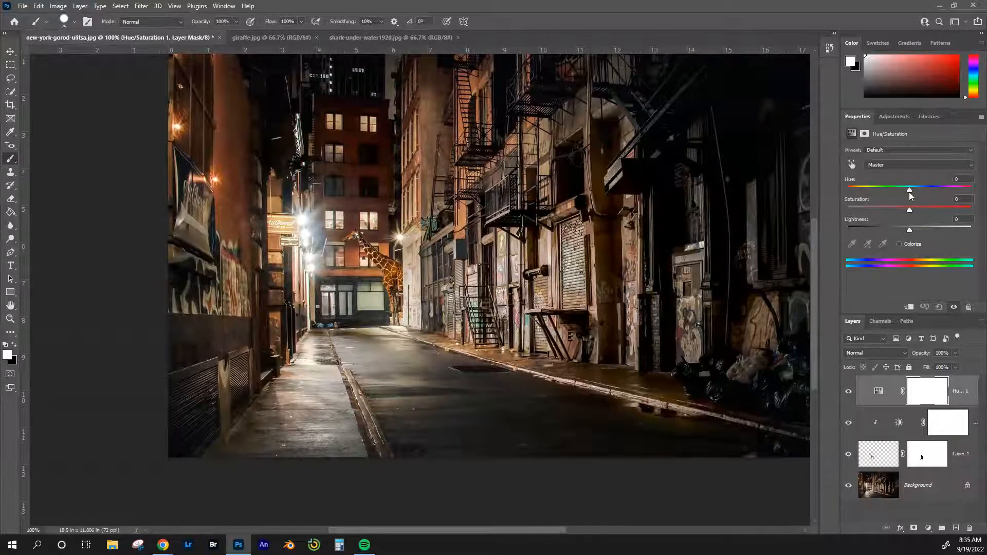
mouse_move(908, 193)
left_mouse_down()
mouse_move(886, 193)
mouse_move(959, 194)
mouse_move(884, 191)
mouse_move(911, 190)
left_mouse_up()
left_click_drag(912, 210, 973, 210)
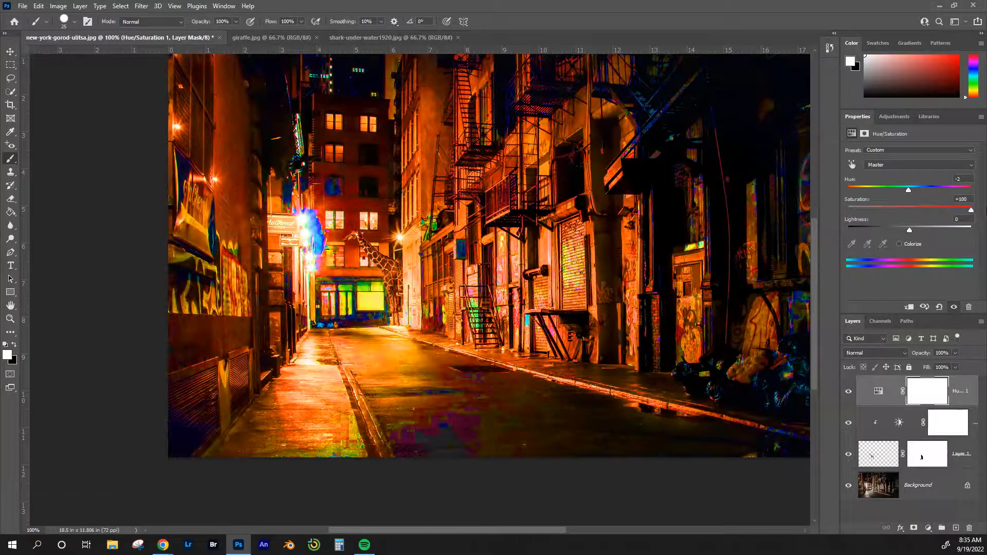
left_click(909, 207)
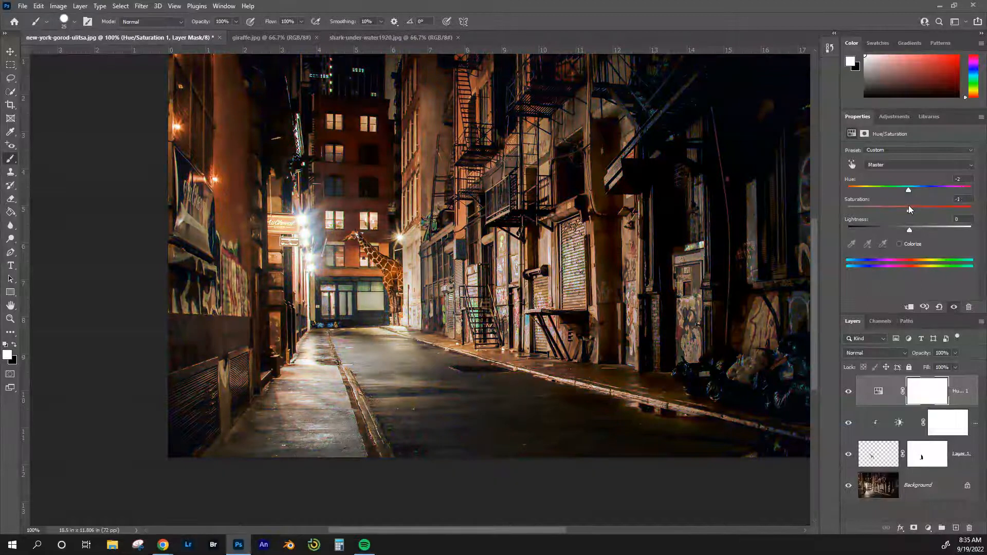
mouse_move(908, 230)
left_mouse_down()
mouse_move(874, 230)
mouse_move(949, 233)
mouse_move(908, 231)
left_mouse_up()
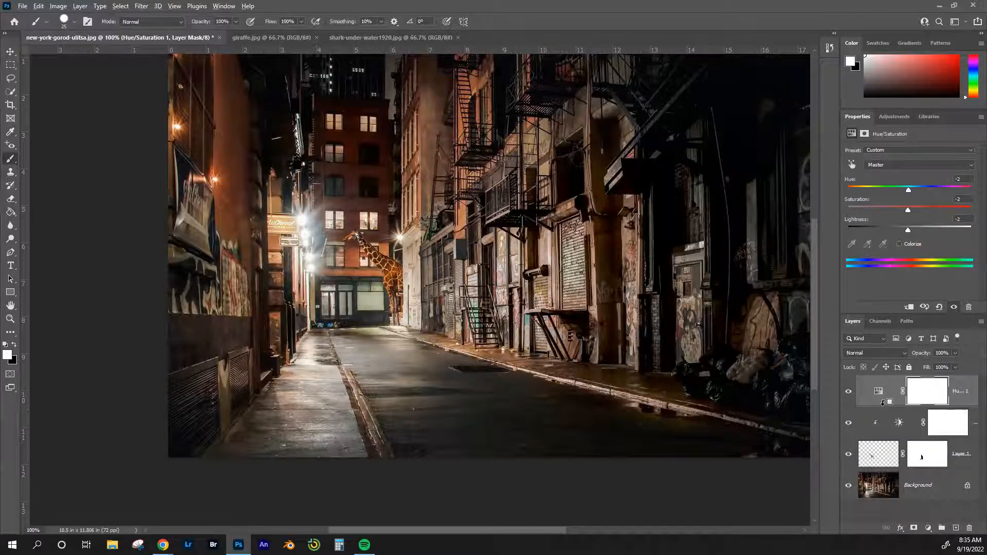
Clip the Hue/Saturation adjustment to the giraffe, slightly reduce its saturation and fine-tune its lightness.
left_click(882, 404, "alt")
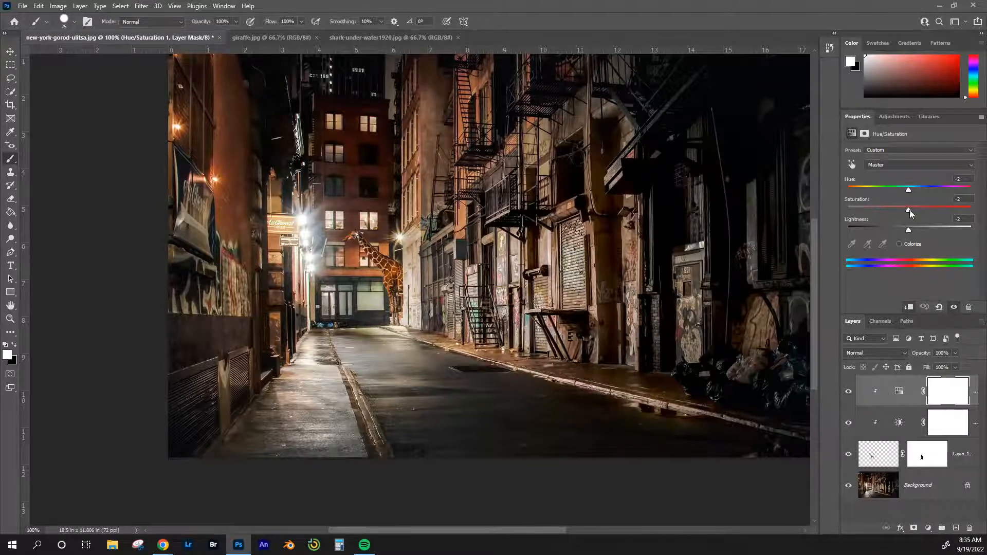
left_click_drag(908, 210, 898, 212)
left_click_drag(905, 211, 903, 211)
left_click_drag(907, 232, 910, 229)
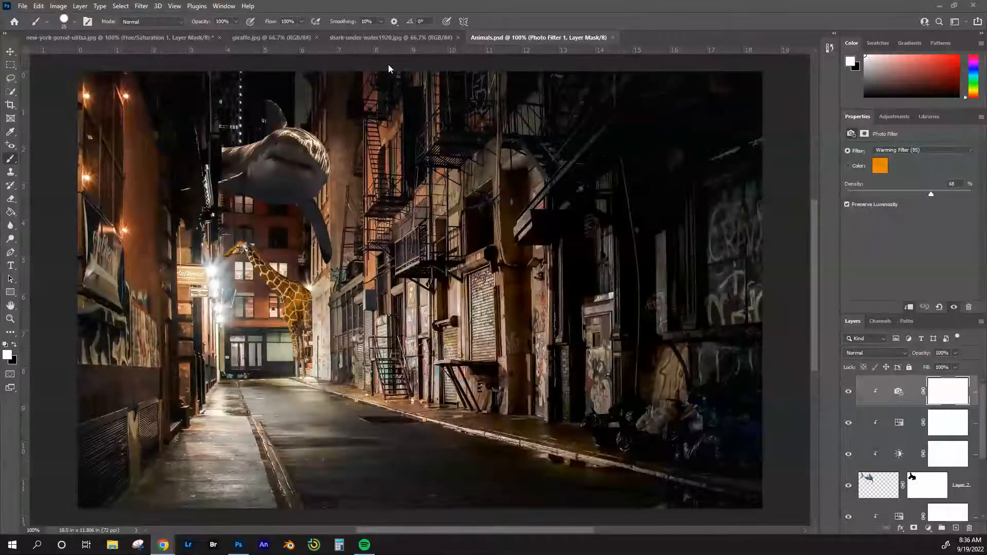
Compare the original shark photo with the finished Animals.psd and review the shark layer and its three clipped adjustments.
left_click(362, 38)
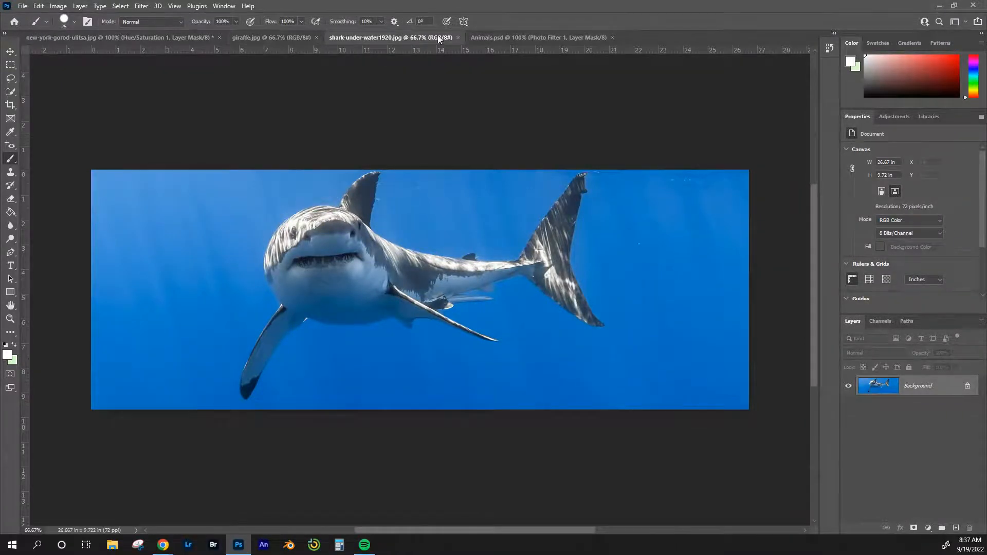
left_click(489, 37)
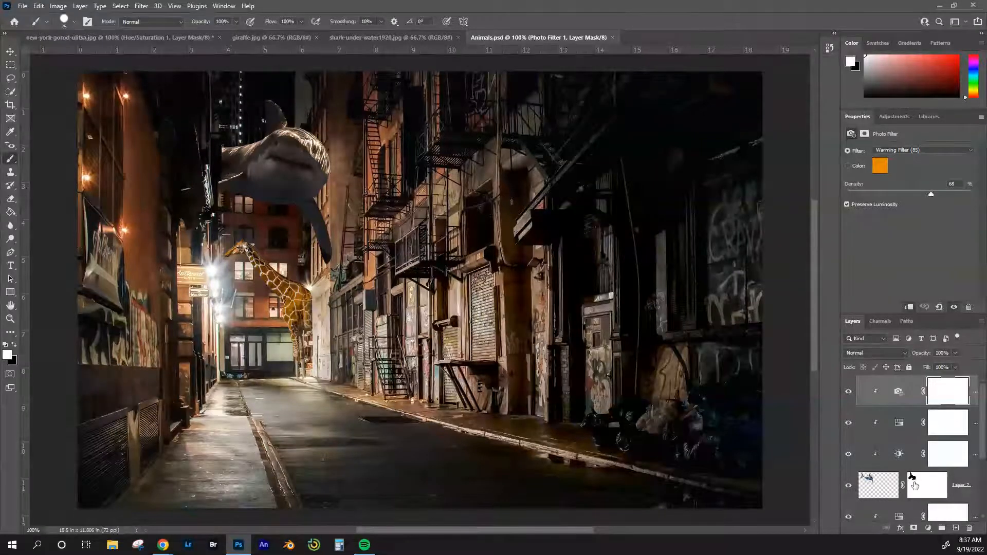
left_click(890, 495)
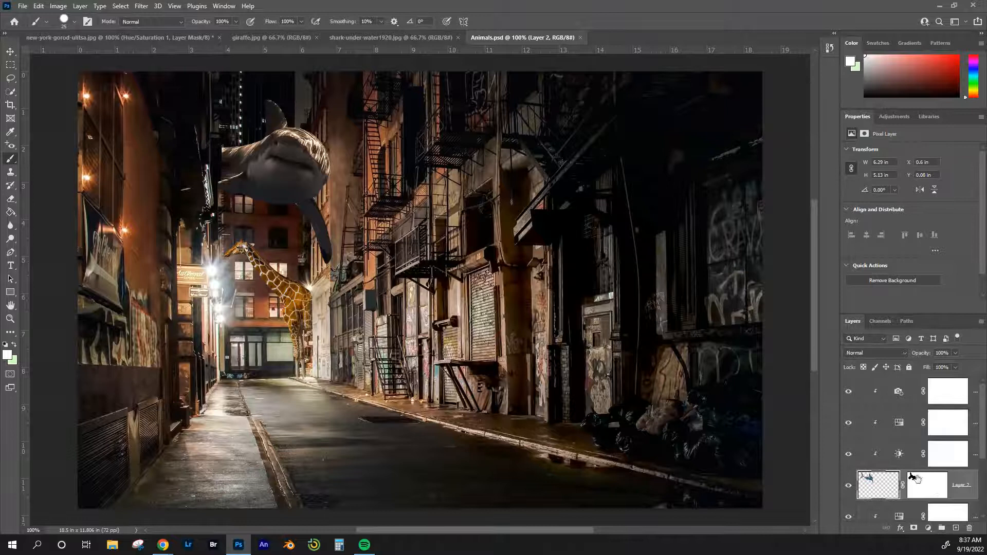
left_click(885, 457)
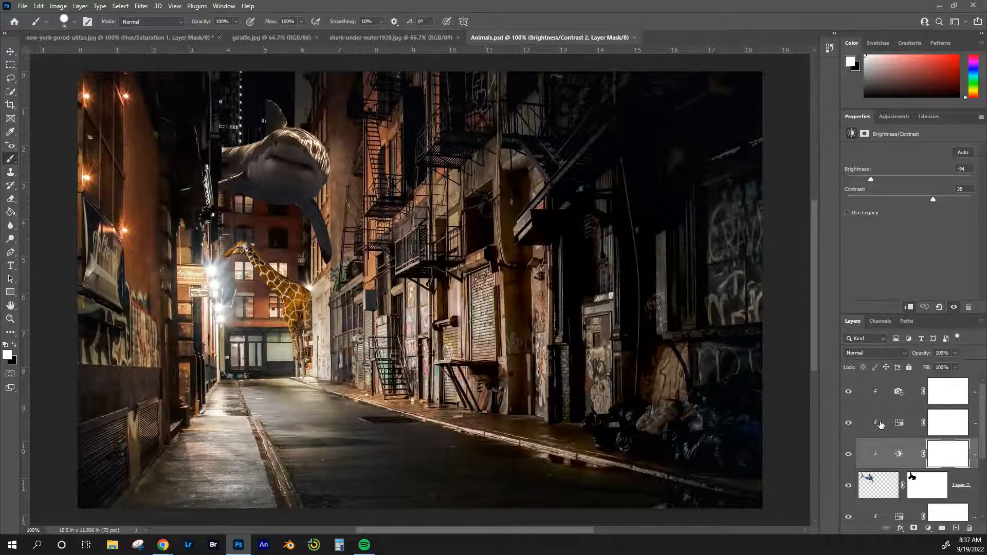
left_click(881, 426)
left_click(884, 398)
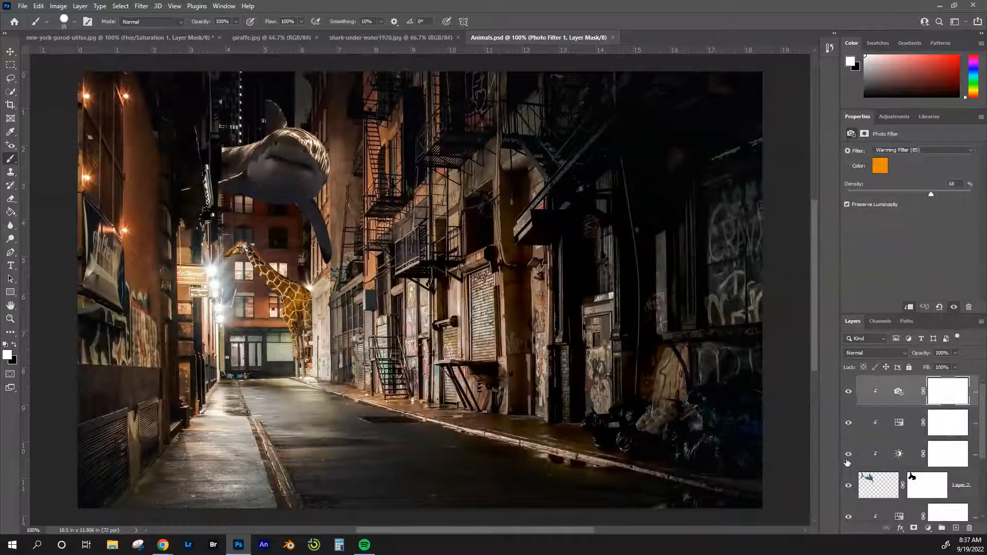
Hide the shark's Brightness/Contrast, Hue/Saturation and Photo Filter adjustments and compare its colours with the original shark photo.
left_click(849, 454)
left_click(850, 424)
left_click(849, 392)
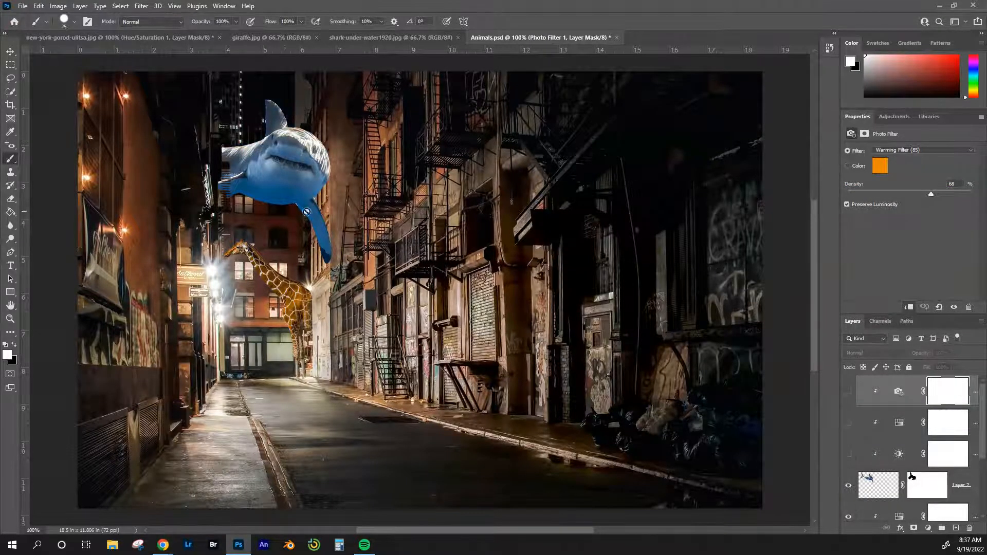
left_click(363, 41)
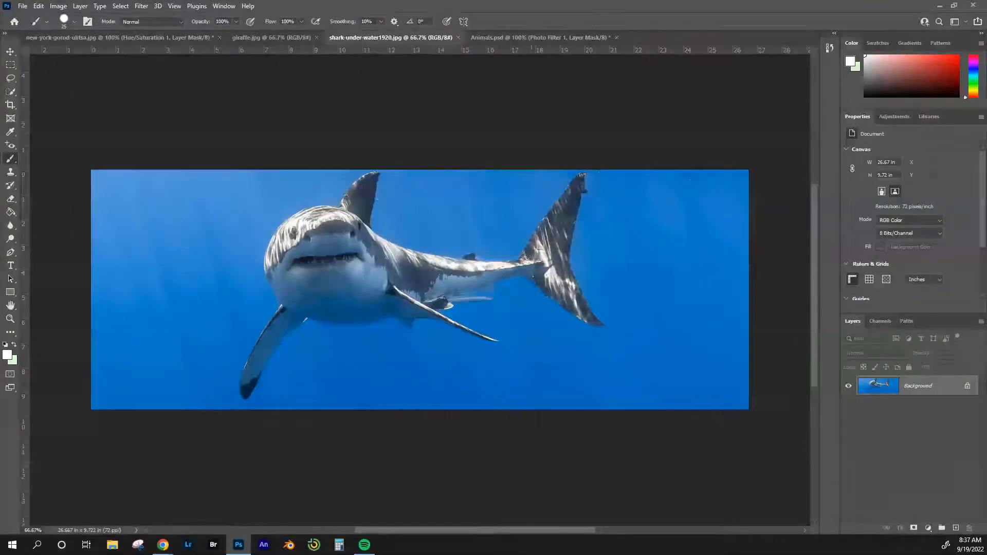
left_click(508, 38)
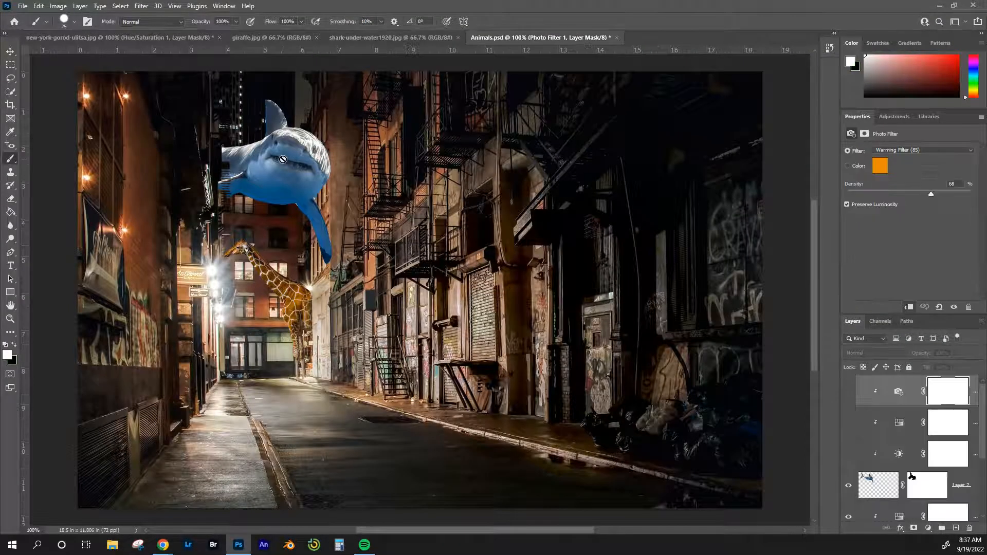
Show the shark's three adjustments again and toggle the shark layer off and on.
left_click(849, 454)
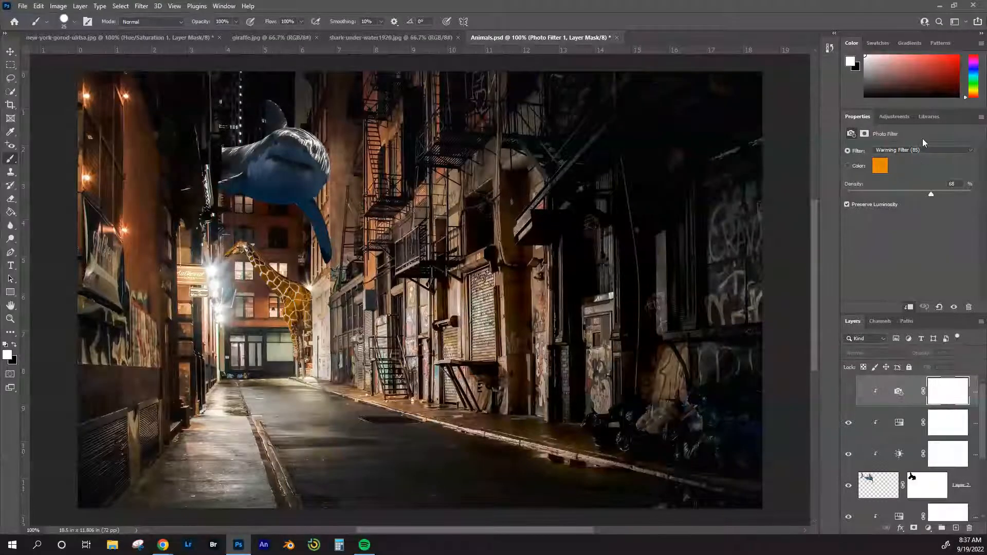
left_click(849, 394)
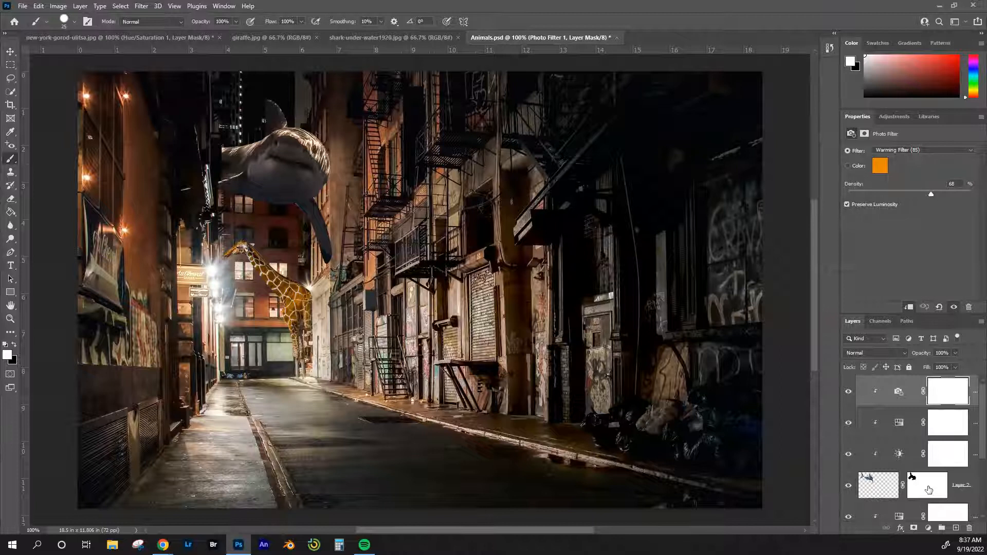
left_click(849, 487)
left_click(848, 487)
Examine how the colour-corrected shark blends into the street, close up and in the whole scene, along with its layer stack.
key("ctrl+plus")
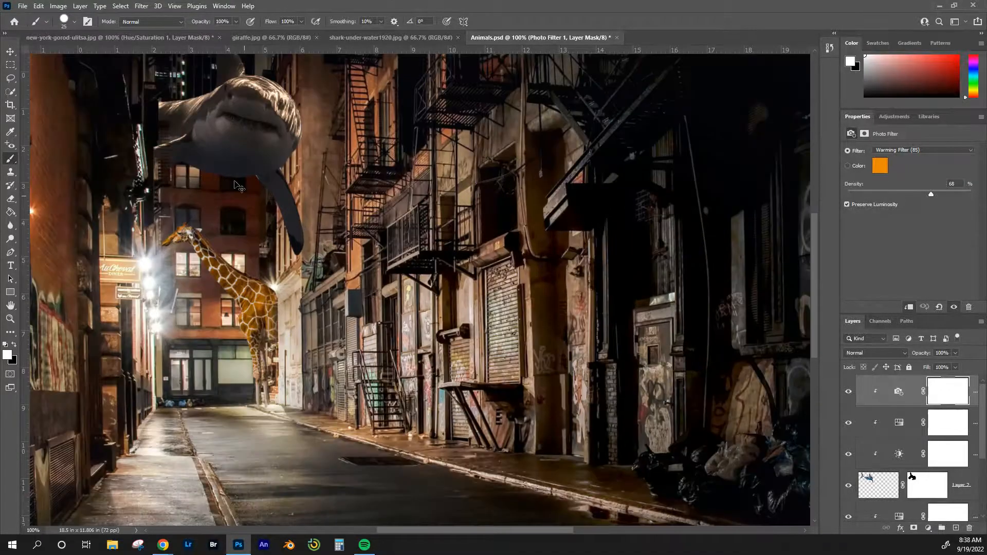
key("ctrl+plus")
left_click_drag(136, 153, 399, 374)
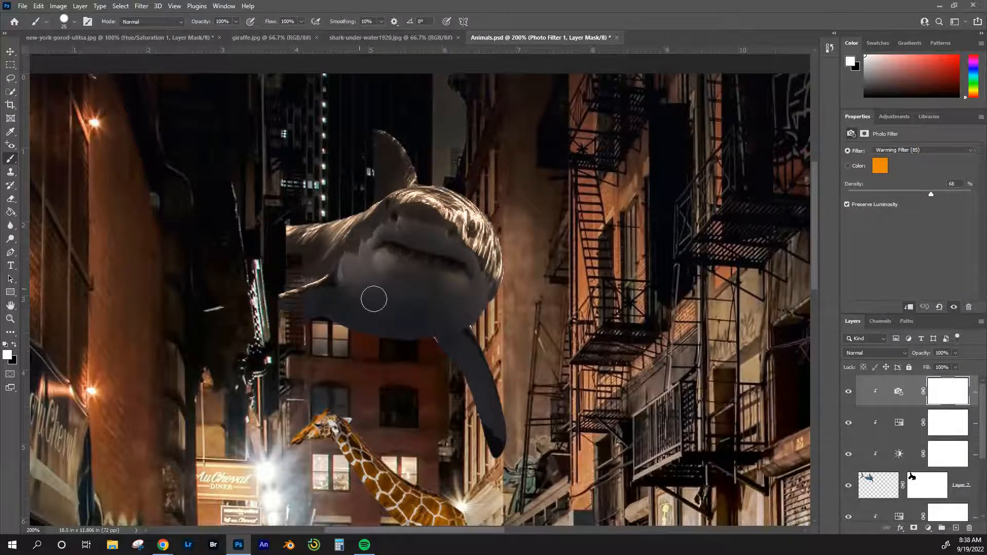
key("ctrl+minus")
key("ctrl+minus")
key("ctrl+plus")
key("ctrl+minus")
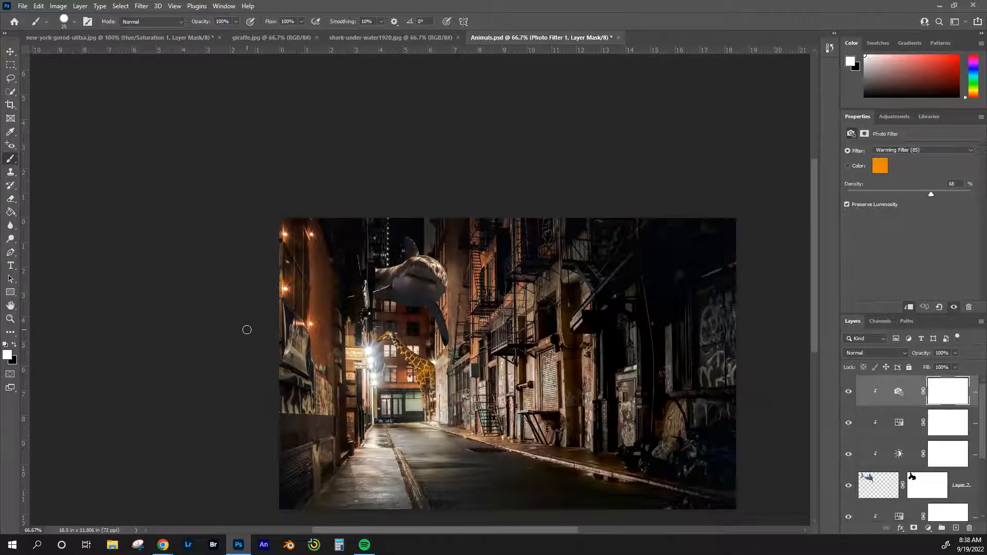
scroll(864, 476, "down", 1)
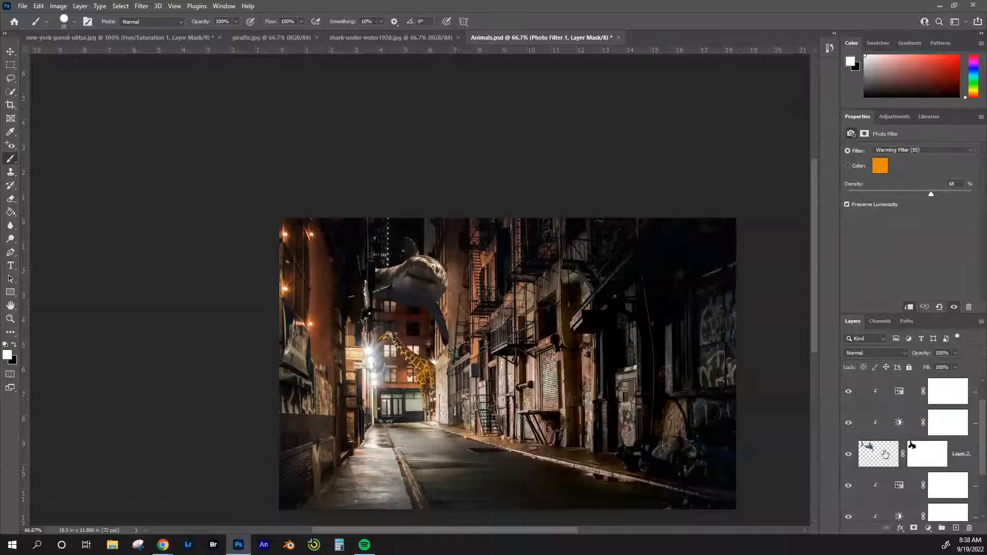
scroll(914, 448, "up", 1)
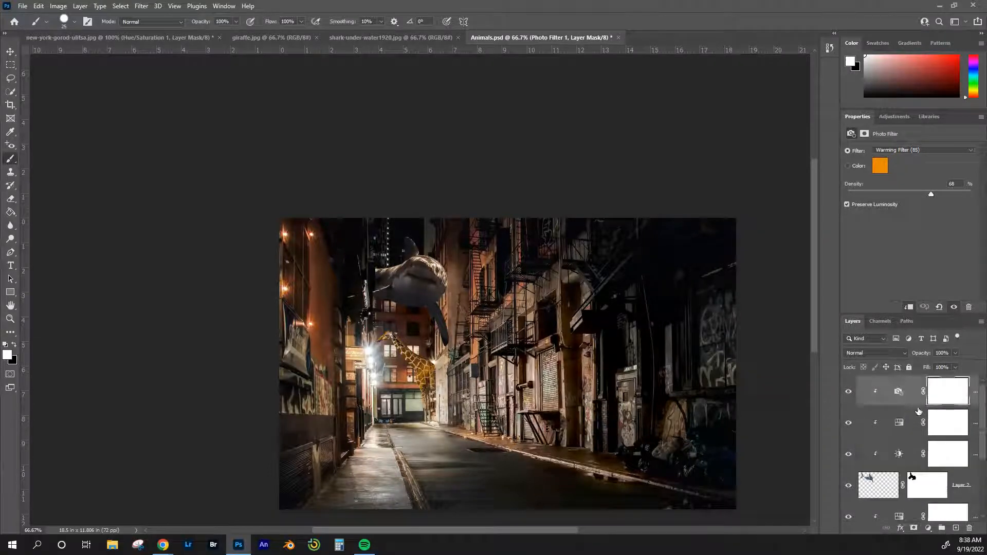